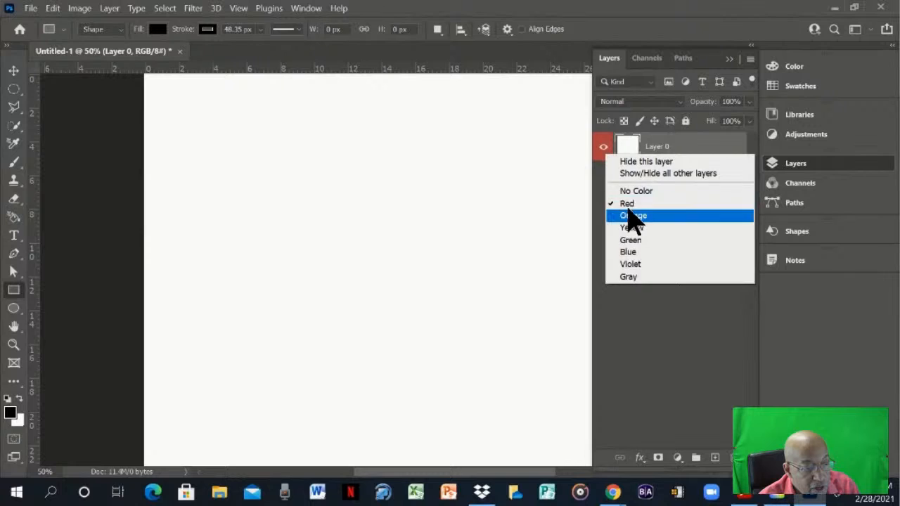
- Set the colour label of Layer 0 to No Color
left_click(632, 191)
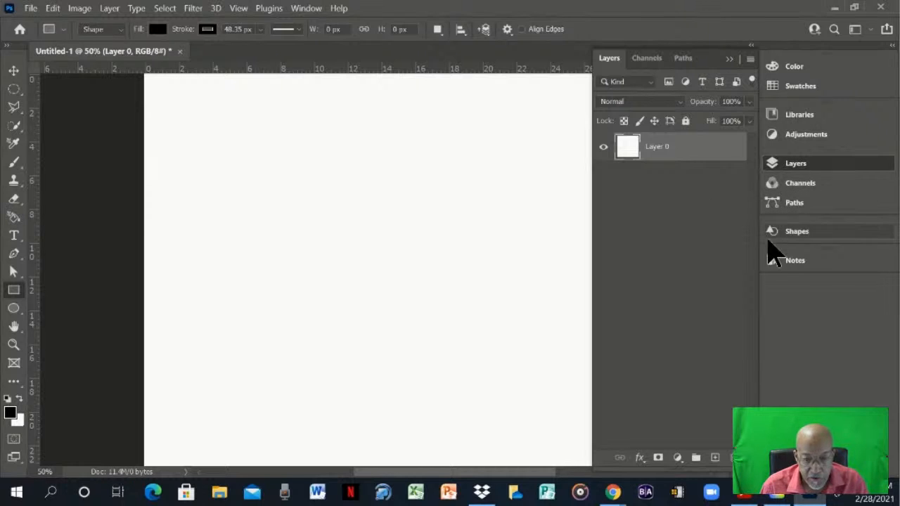
- Place the "Classical library room with leather armchair" graphic from Brians Library 1 onto the canvas
left_click(802, 116)
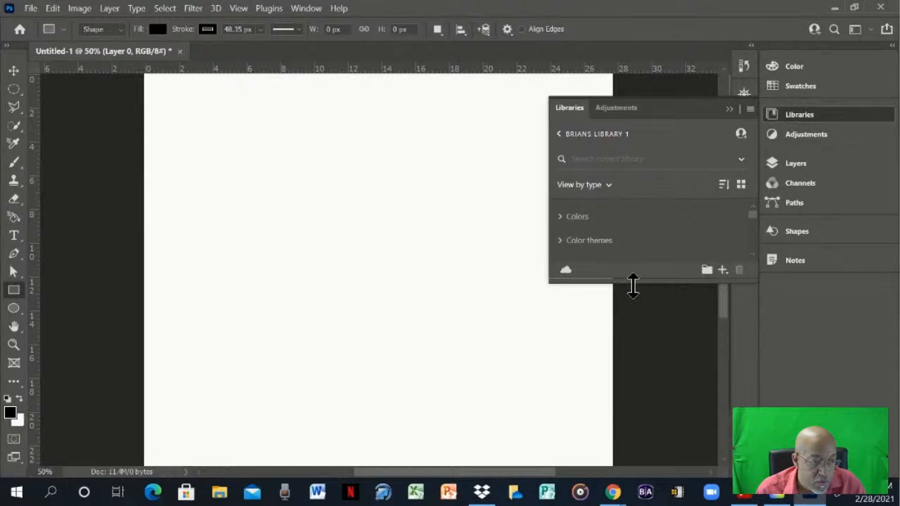
left_click_drag(632, 284, 644, 474)
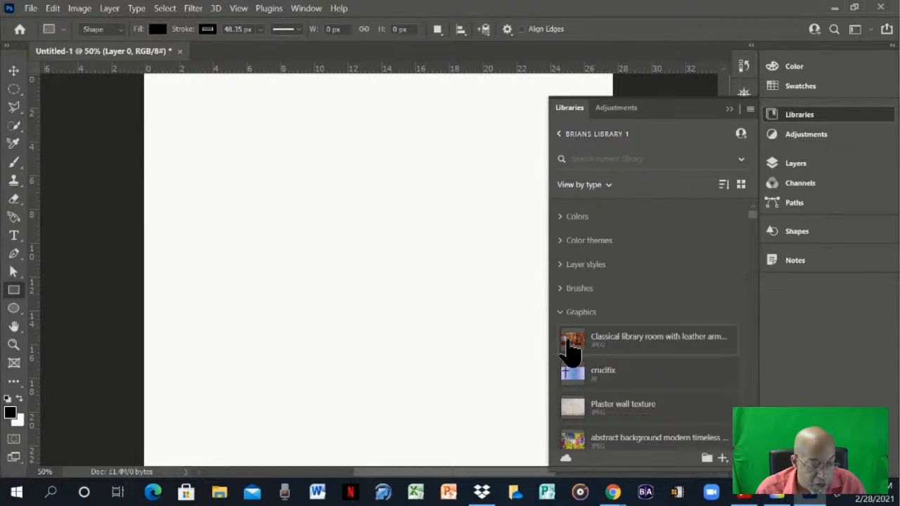
left_click_drag(569, 343, 367, 238)
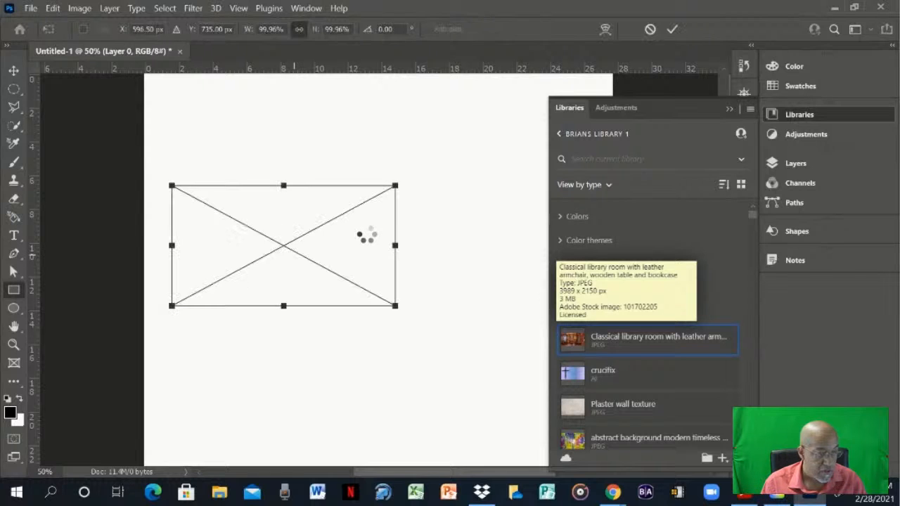
left_click(729, 109)
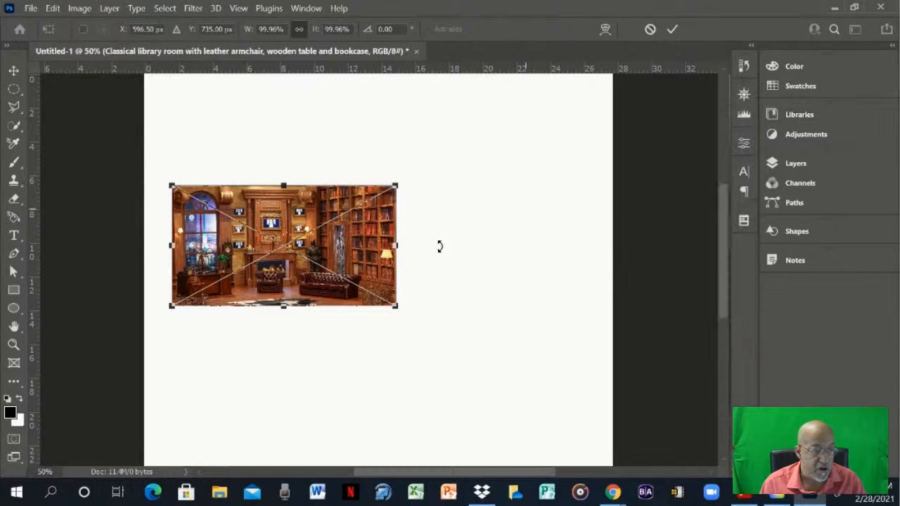
- Enlarge the placed library room image to about 274% so it spans the canvas width, and commit the transform
left_click_drag(398, 313, 602, 430)
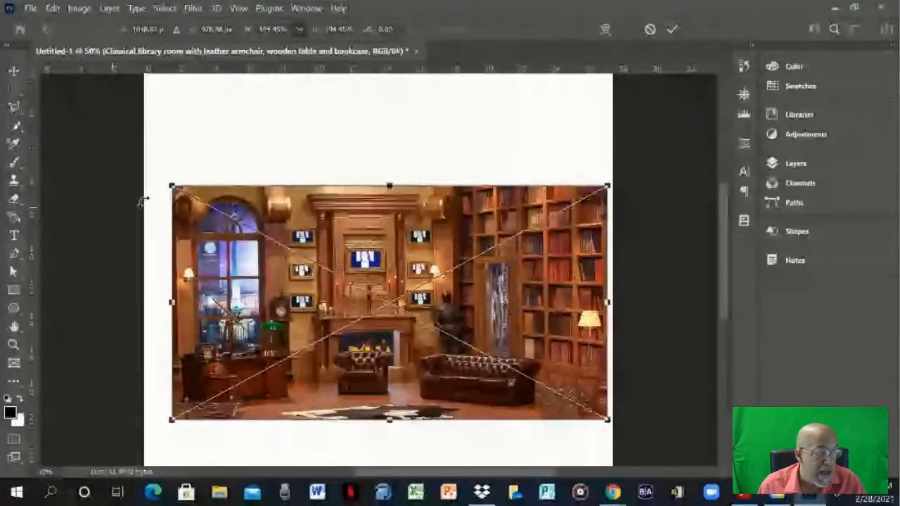
left_click_drag(161, 177, 146, 166)
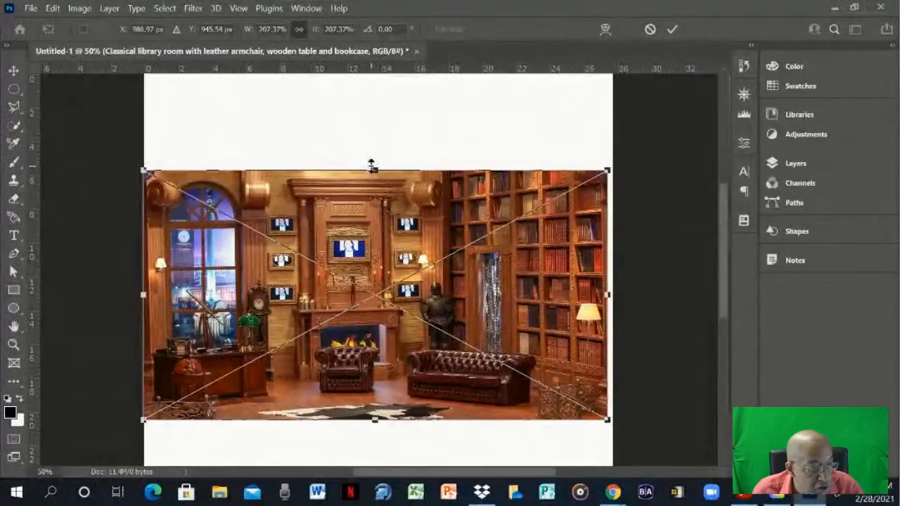
left_click_drag(372, 148, 374, 88)
left_click(788, 168)
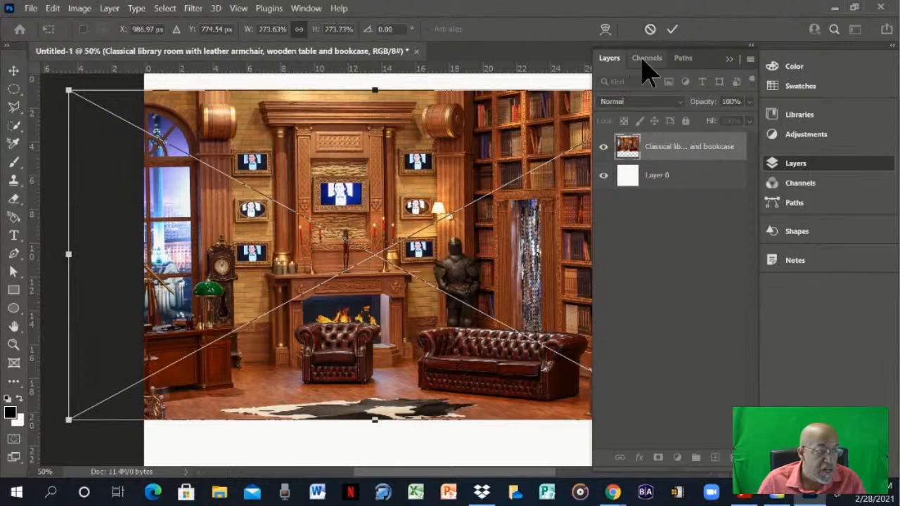
left_click(672, 29)
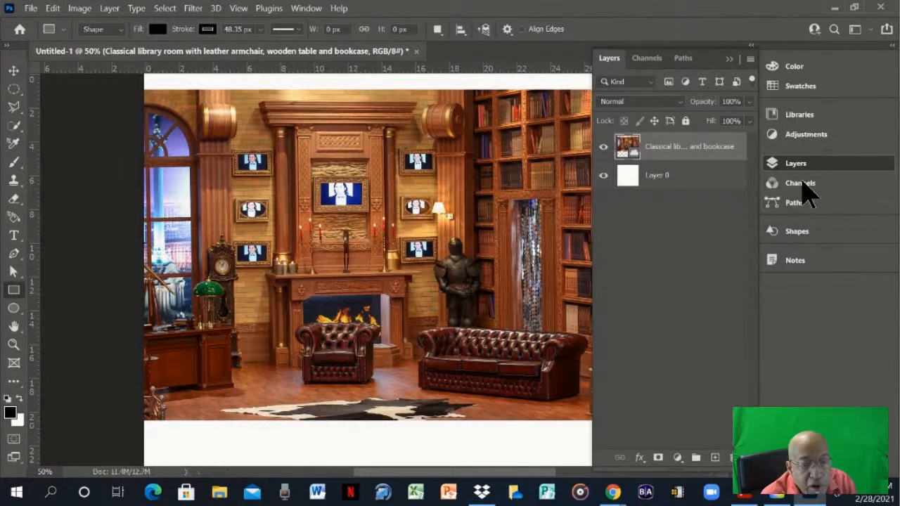
- Place the "Woman wearing transparent shirt and wearing hip hop cap" graphic over the lower part of the library room at 100% scale
left_click(798, 114)
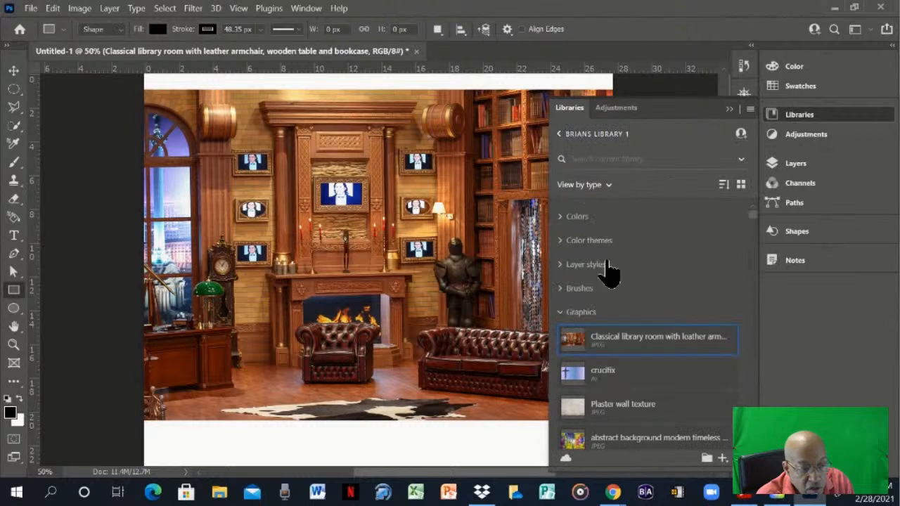
scroll(605, 390, "down", 3)
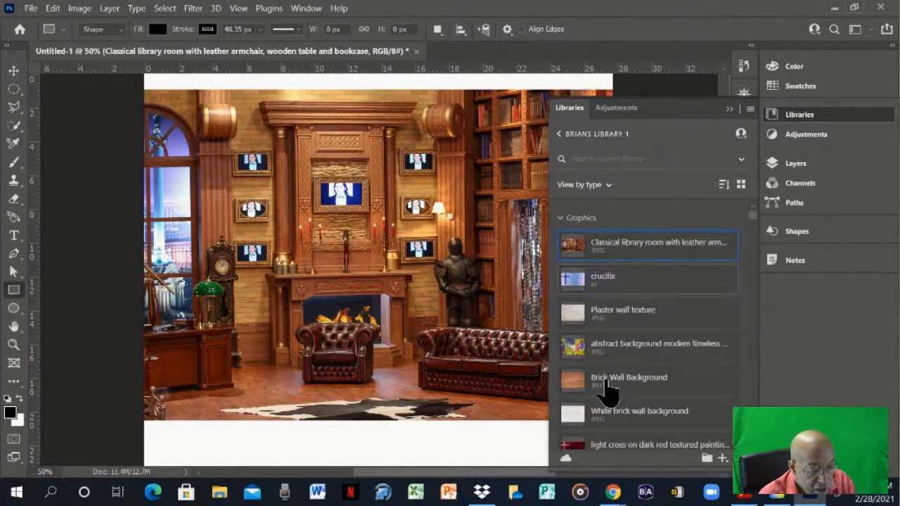
scroll(606, 392, "down", 10)
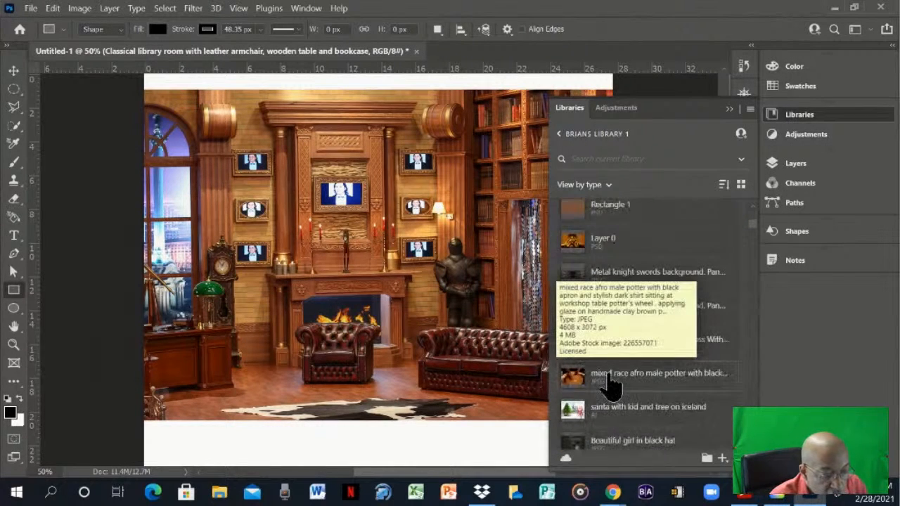
scroll(618, 366, "down", 7)
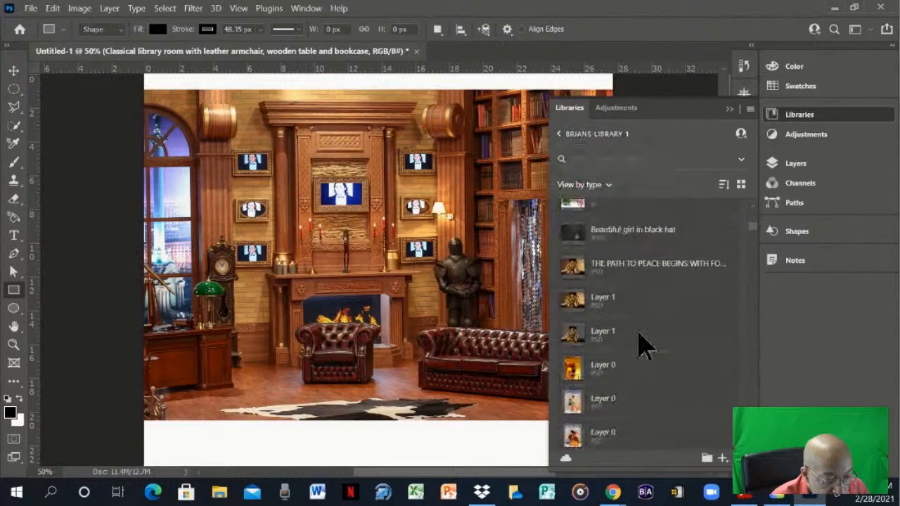
scroll(645, 344, "down", 3)
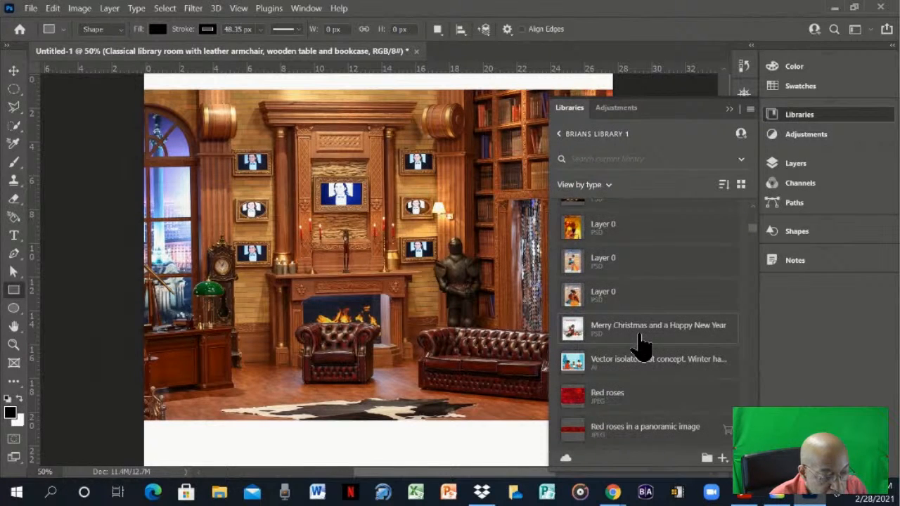
scroll(641, 344, "down", 4)
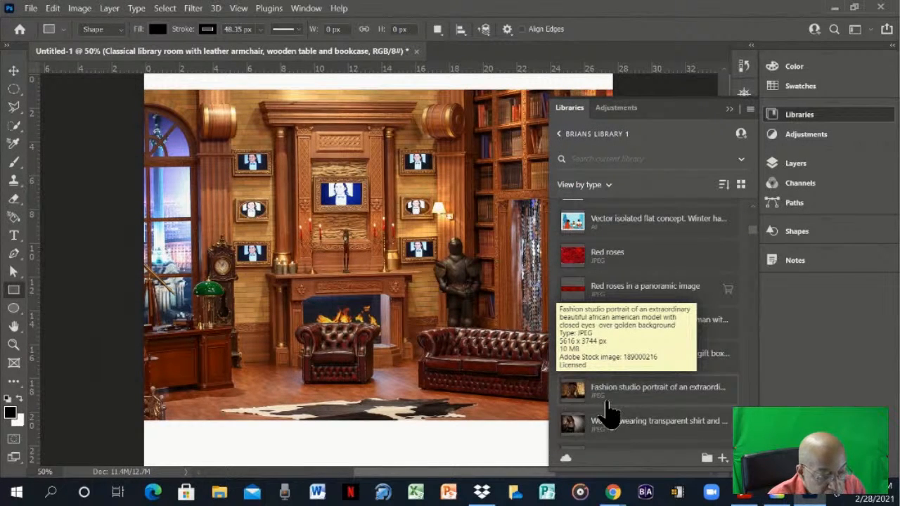
scroll(608, 411, "down", 2)
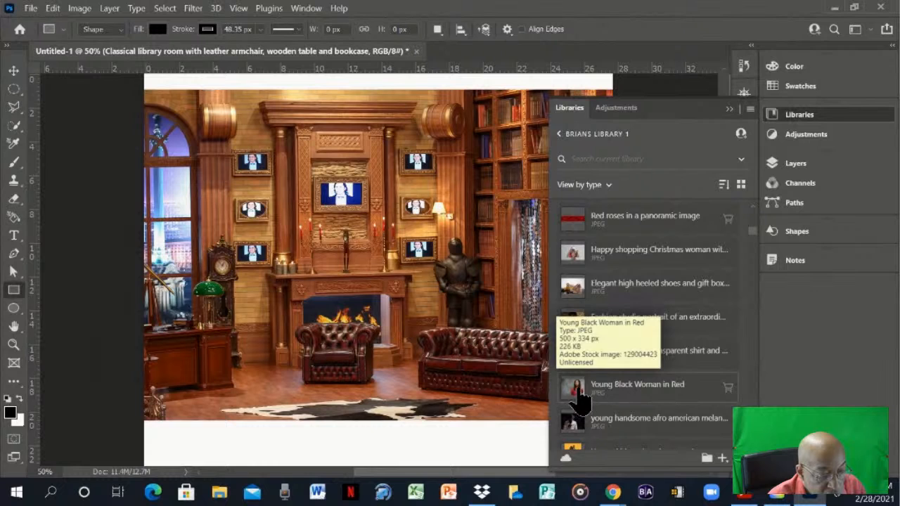
left_click(577, 359)
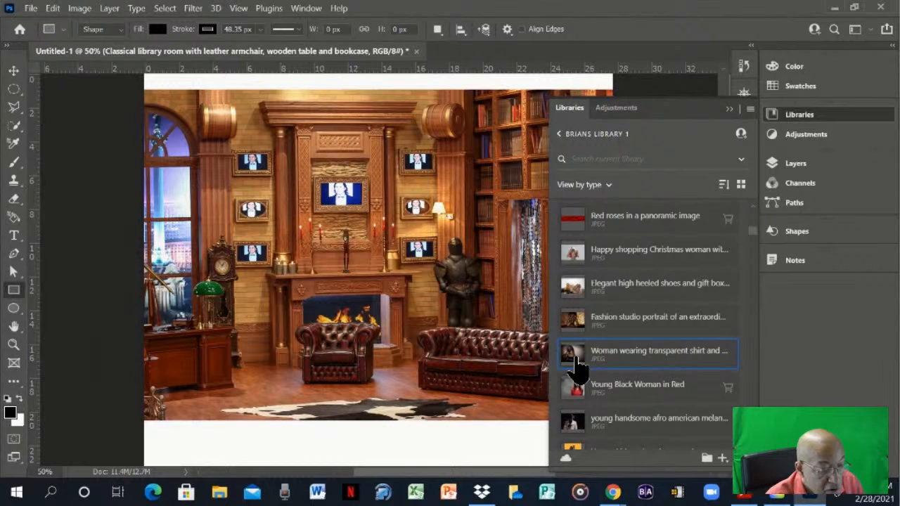
left_click_drag(578, 356, 282, 316)
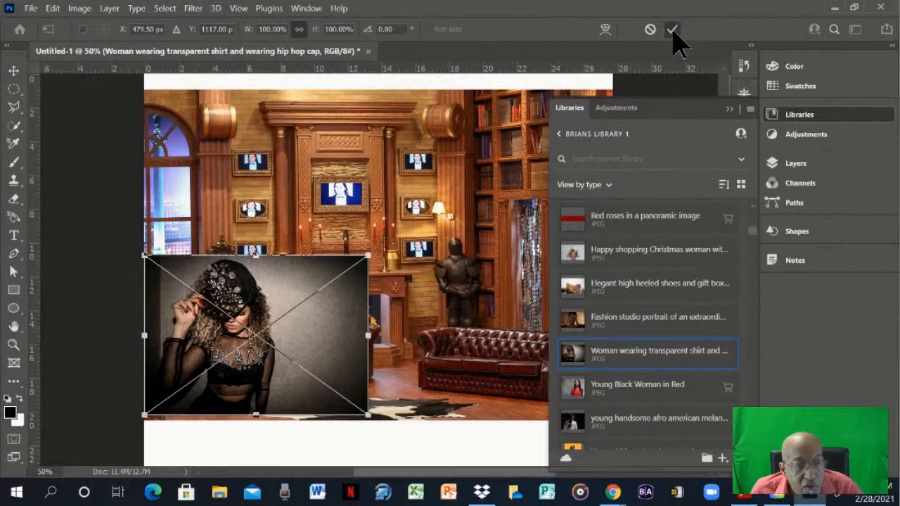
left_click(673, 30)
left_click(729, 110)
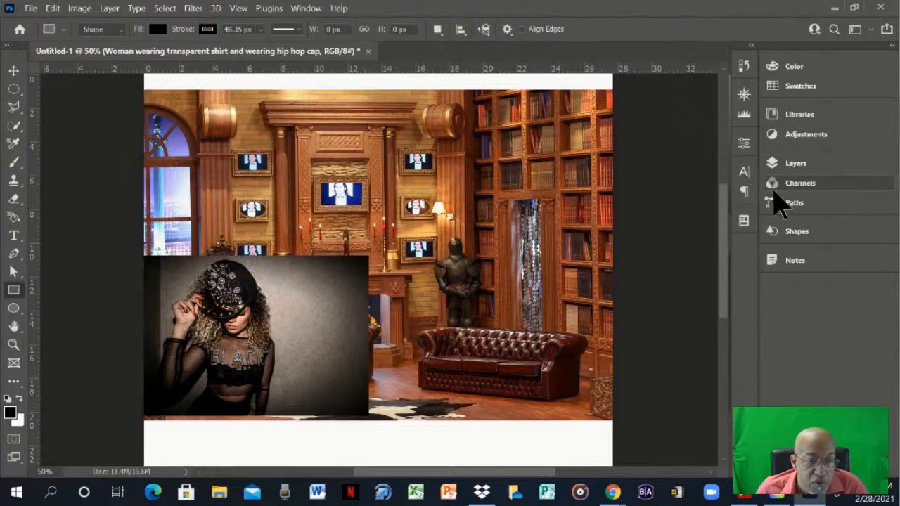
- Rename the classical library room layer as Library
left_click(793, 166)
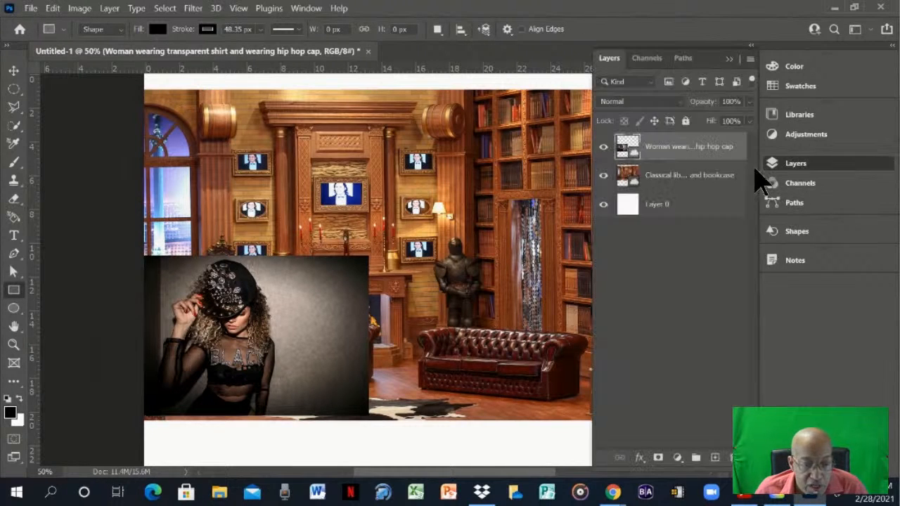
double_click(664, 181)
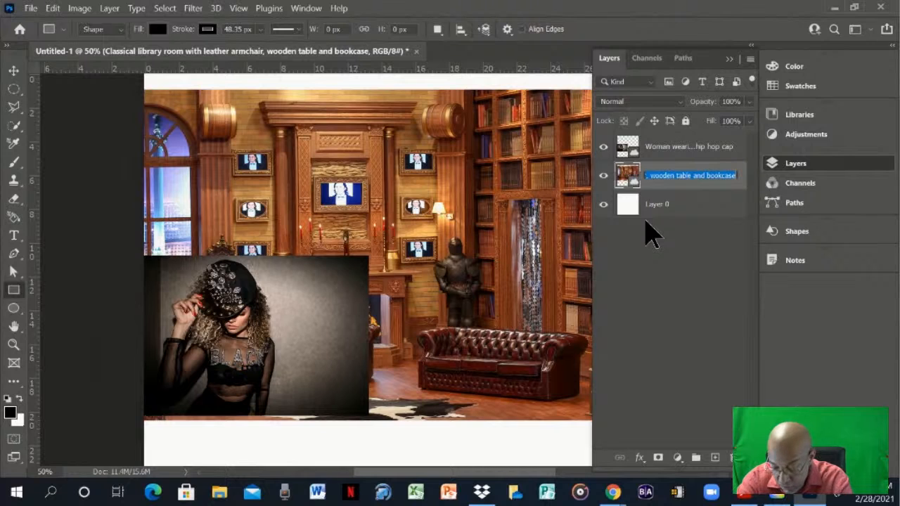
type("B")
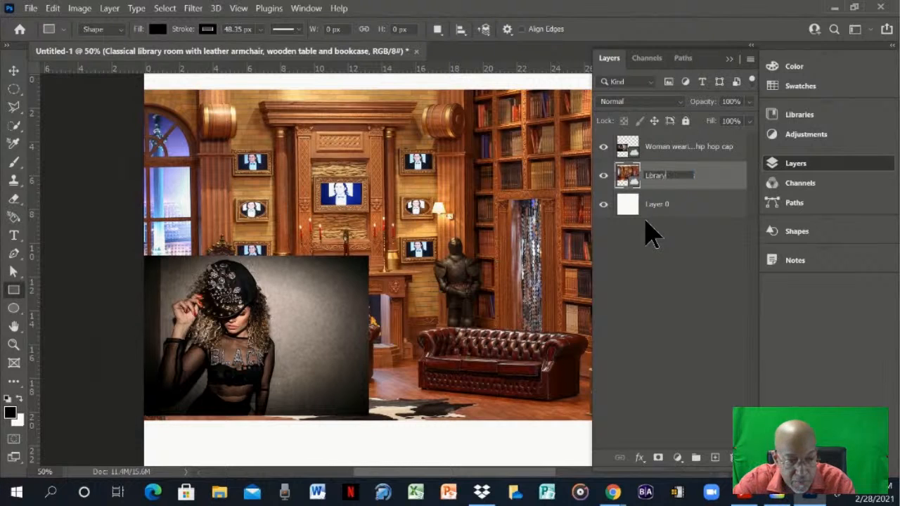
left_click(680, 247)
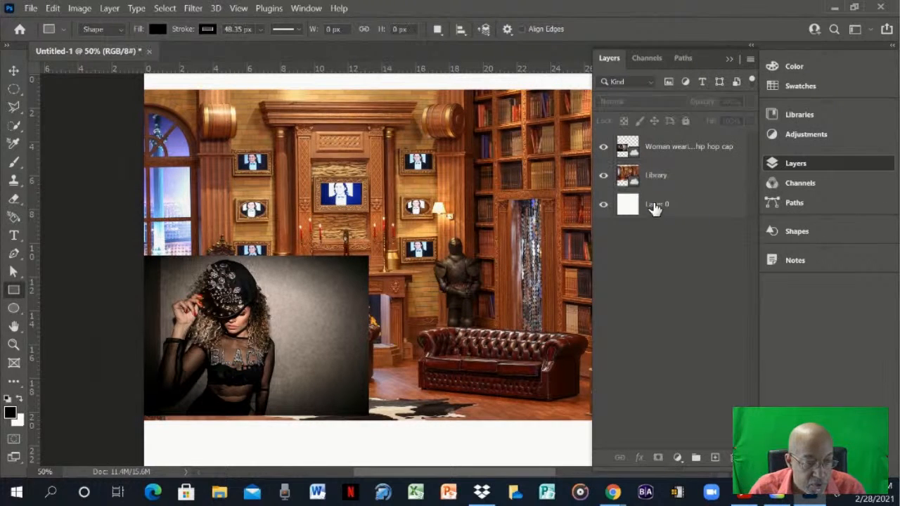
- Rename the layer of the woman in the hip hop cap as Women in Black
right_click(666, 155)
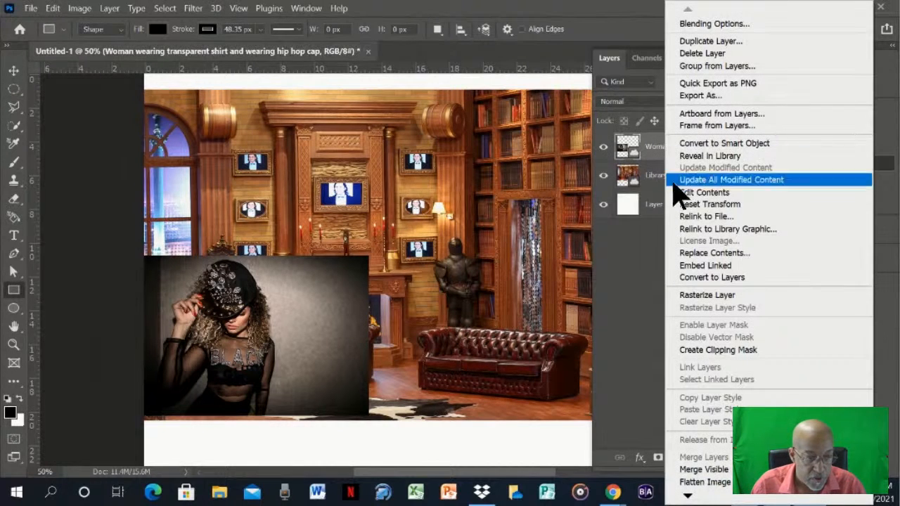
left_click(652, 158)
double_click(653, 148)
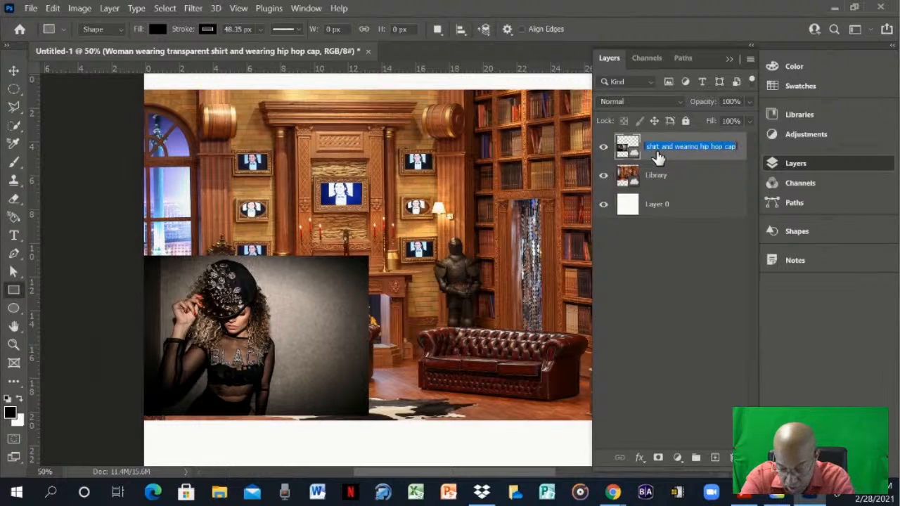
type("Wo")
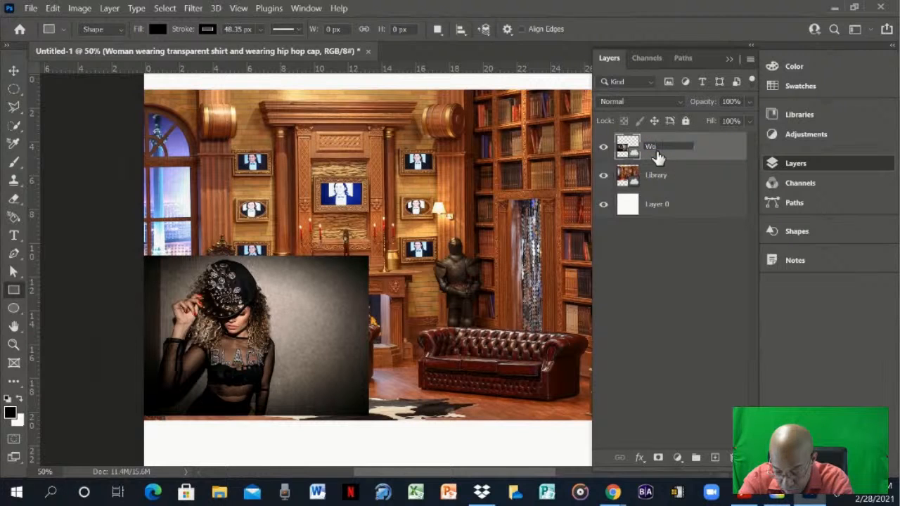
type("men i")
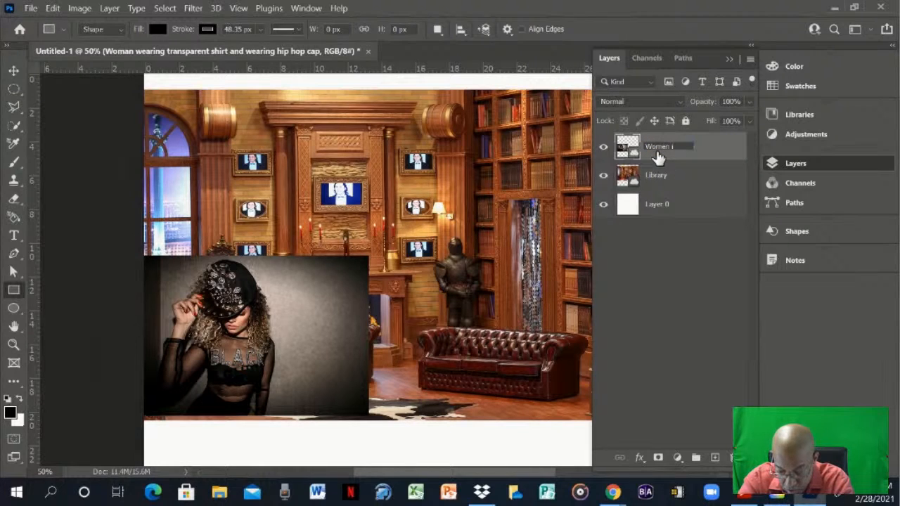
type("n Black")
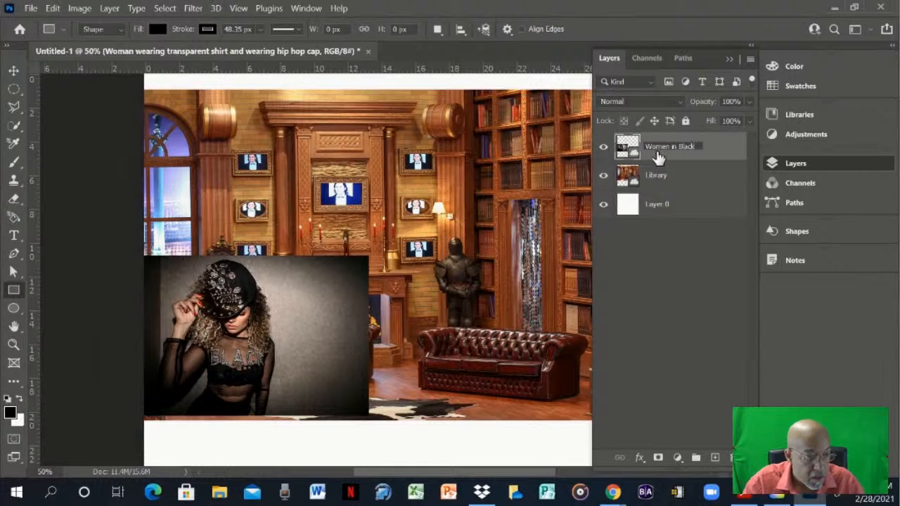
left_click(693, 251)
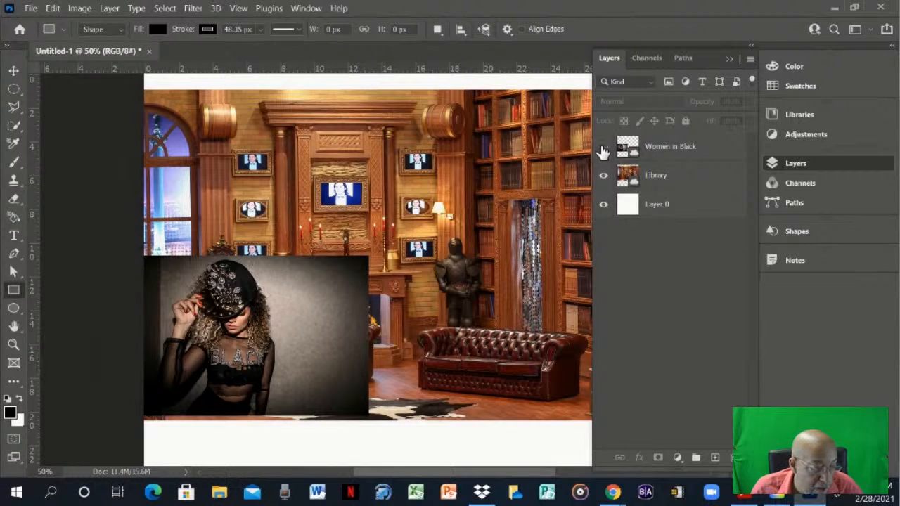
- Hide and show the Women in Black and Library layers to check what each one contains
left_click(603, 147)
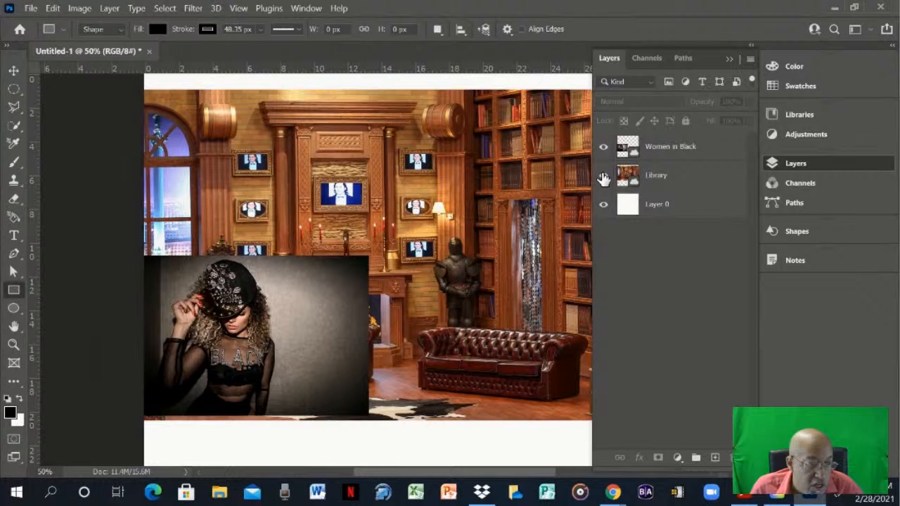
left_click(603, 177)
left_click(603, 177)
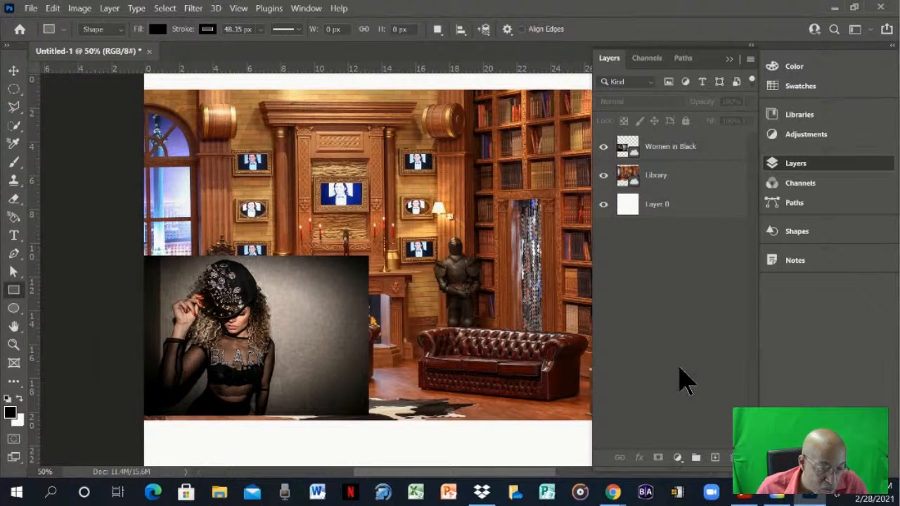
- Create a new layer group above the Library layer and move the Library layer into it
left_click(687, 181)
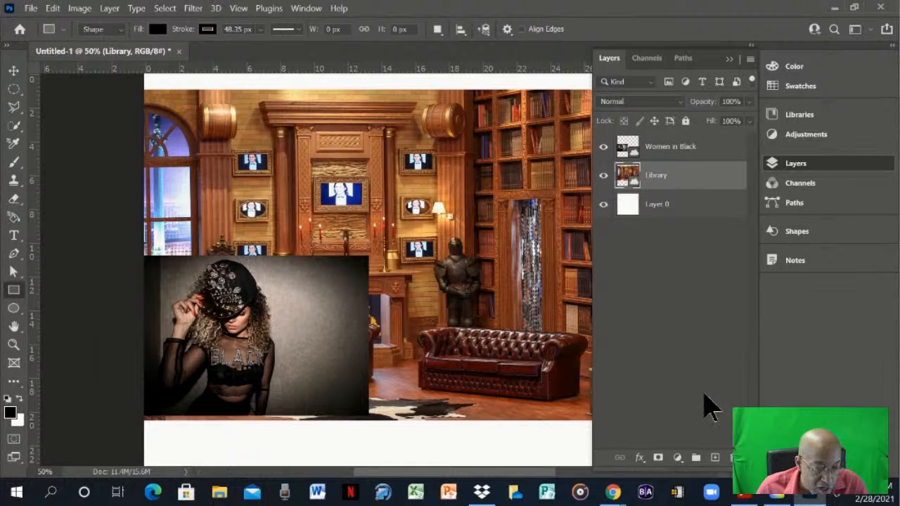
left_click(694, 458)
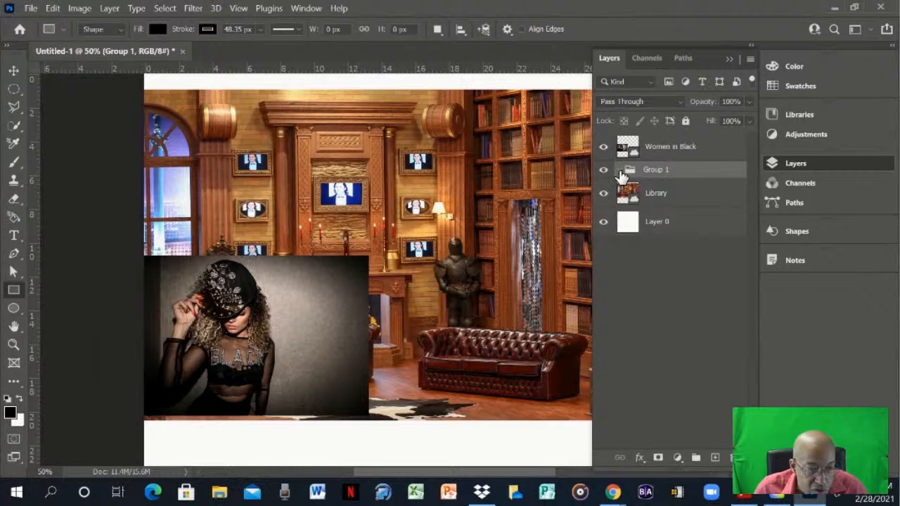
left_click(620, 171)
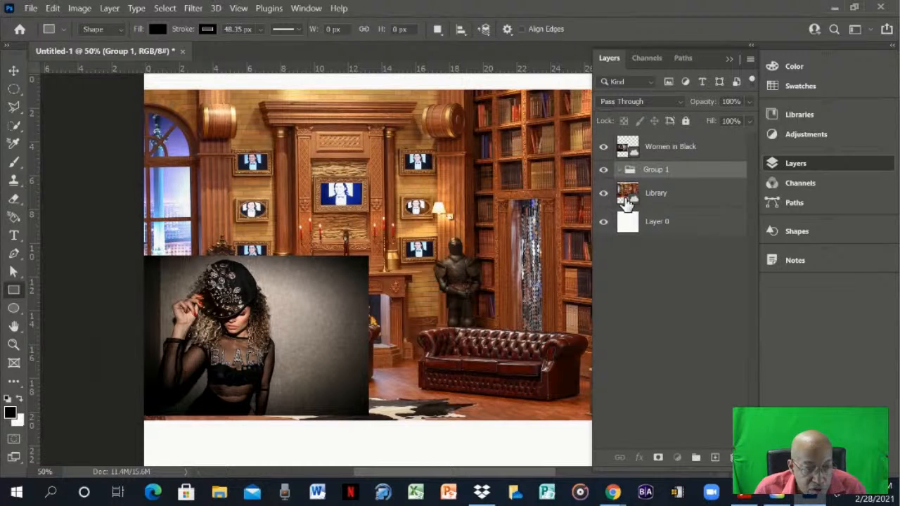
left_click_drag(627, 201, 639, 173)
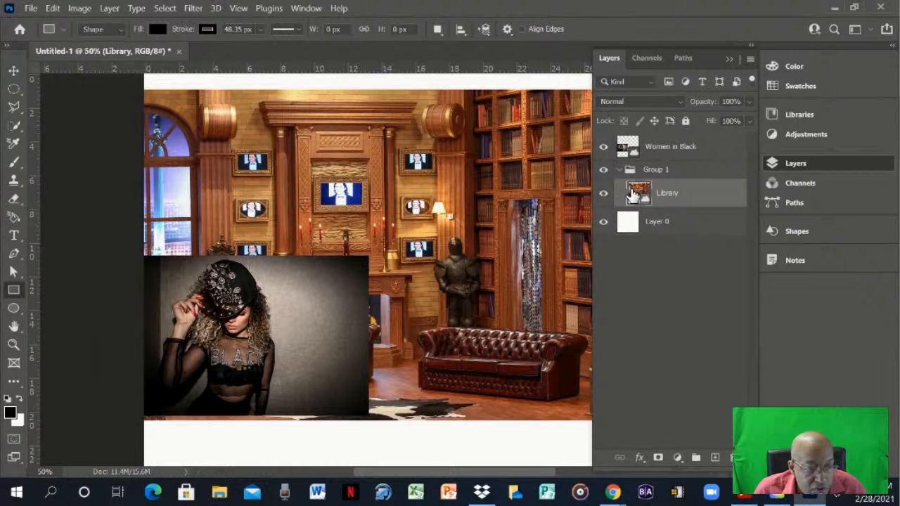
- Hide and show Group 1 to check how its visibility controls the Library layer inside it
left_click(628, 170)
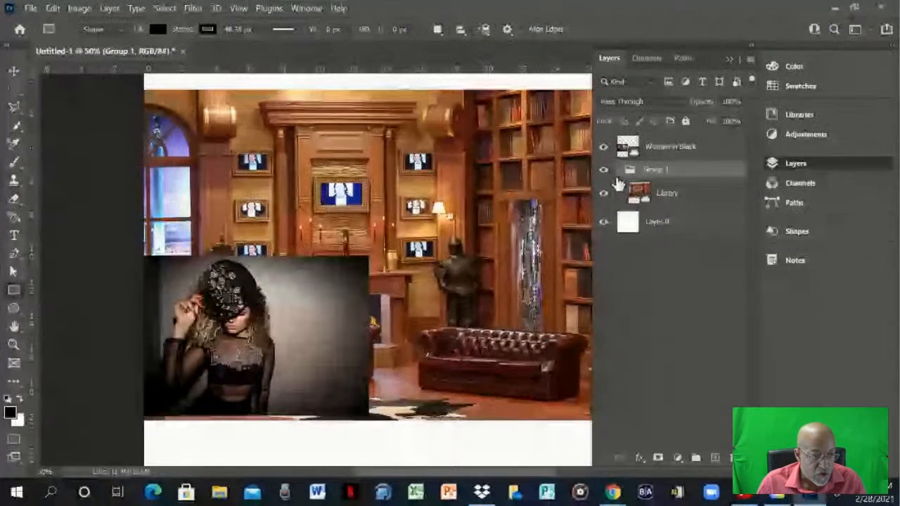
left_click(603, 171)
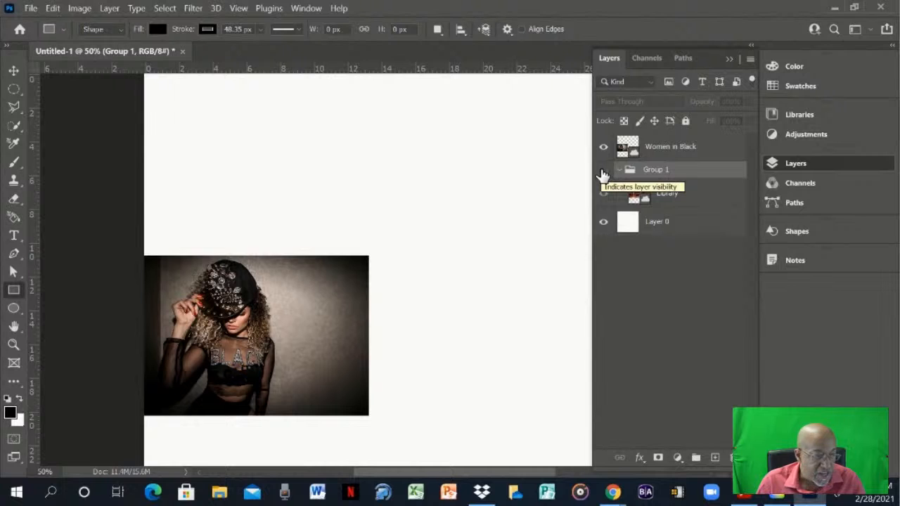
left_click(603, 171)
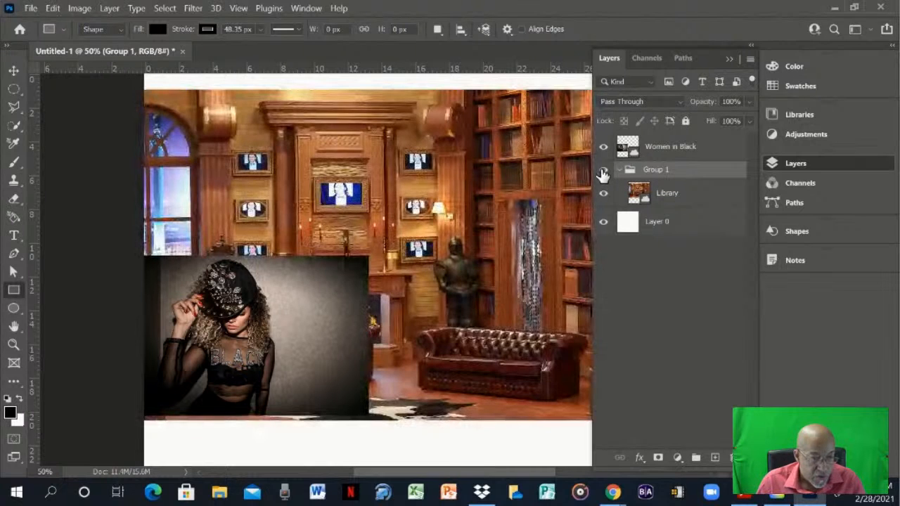
- Create a new layer group above Women in Black, move that layer into it, and collapse both groups
left_click(713, 145)
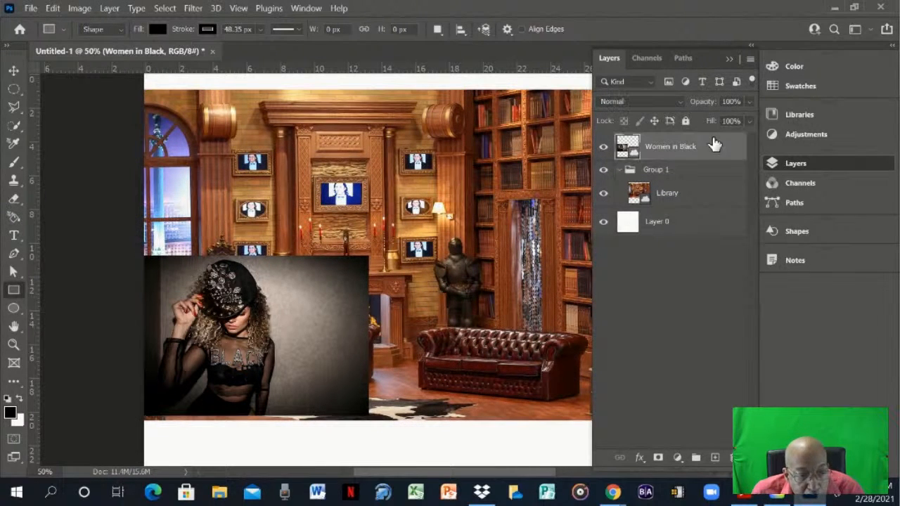
left_click(696, 459)
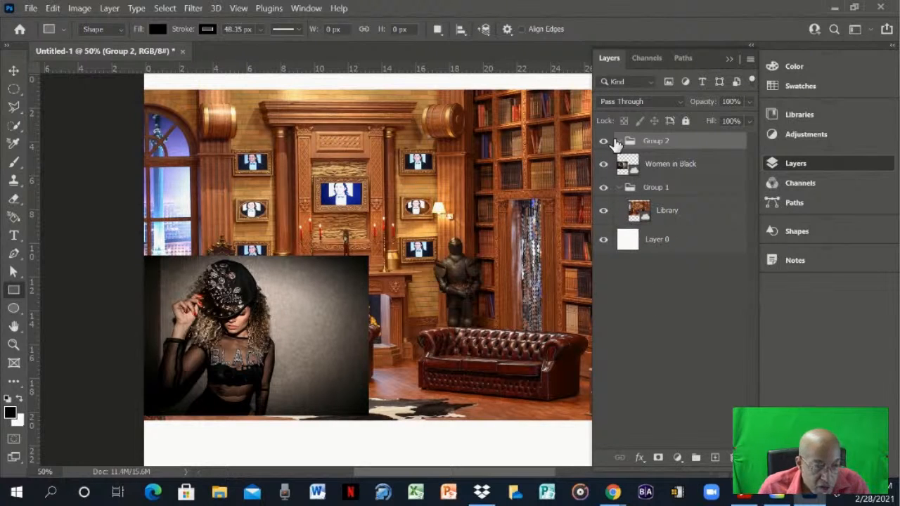
left_click_drag(632, 172, 626, 142)
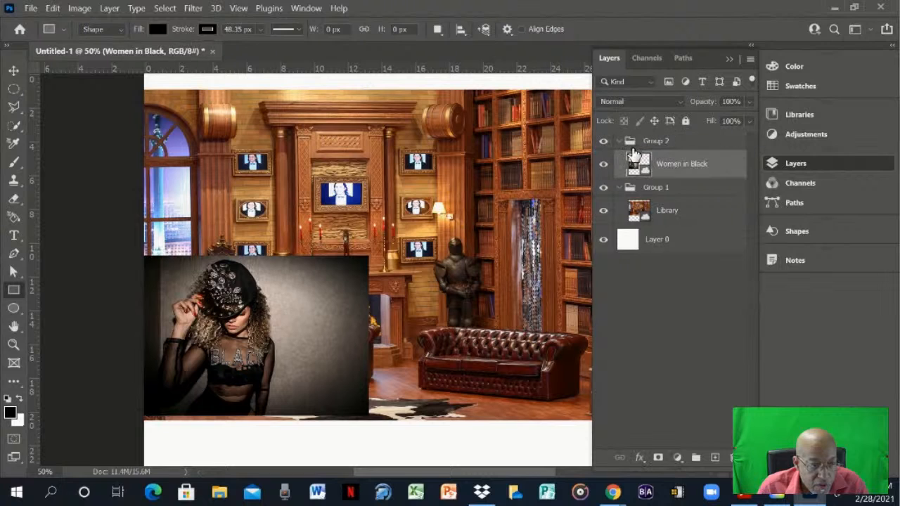
left_click(617, 144)
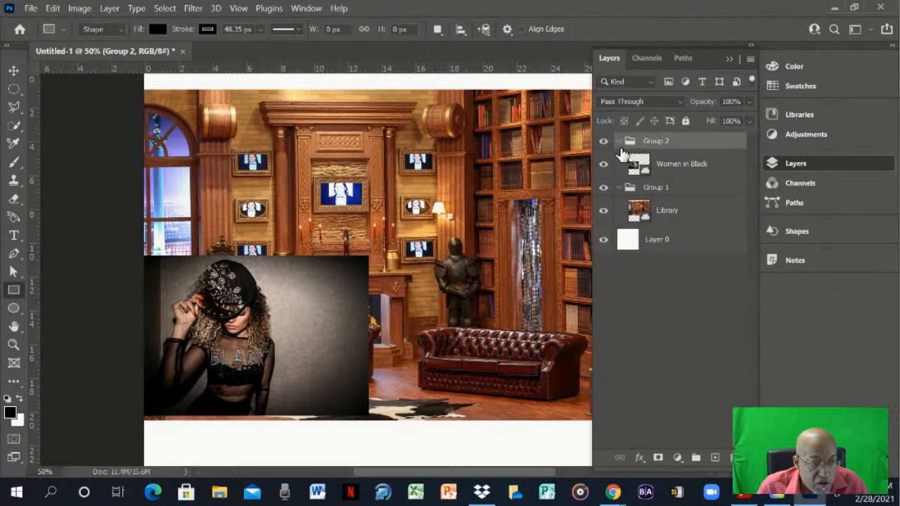
left_click(619, 143)
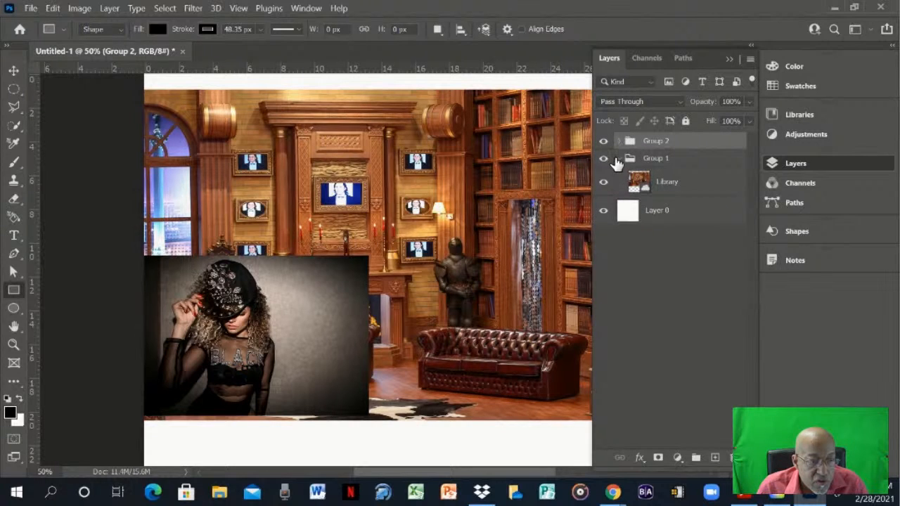
left_click(618, 159)
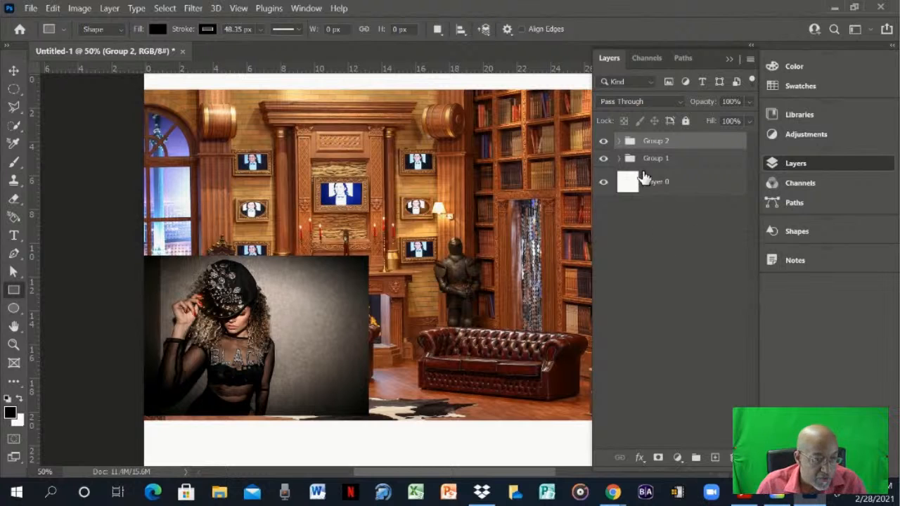
- Hide and show Group 2 and Group 1 in turn to check the content of each group
left_click(603, 144)
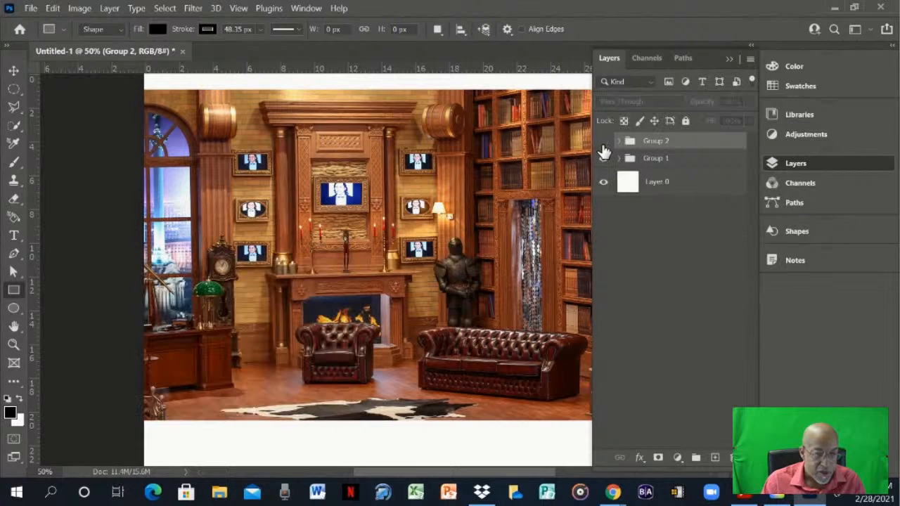
left_click(601, 157)
left_click(603, 142)
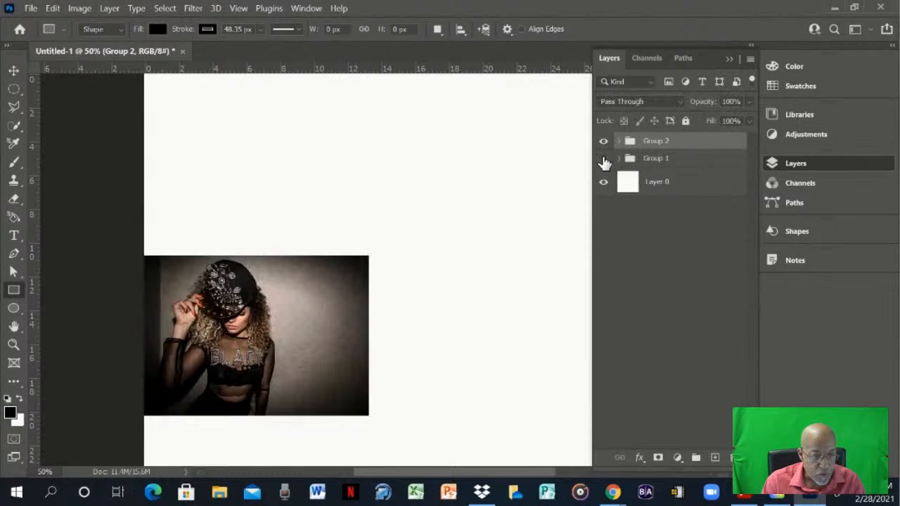
left_click(602, 159)
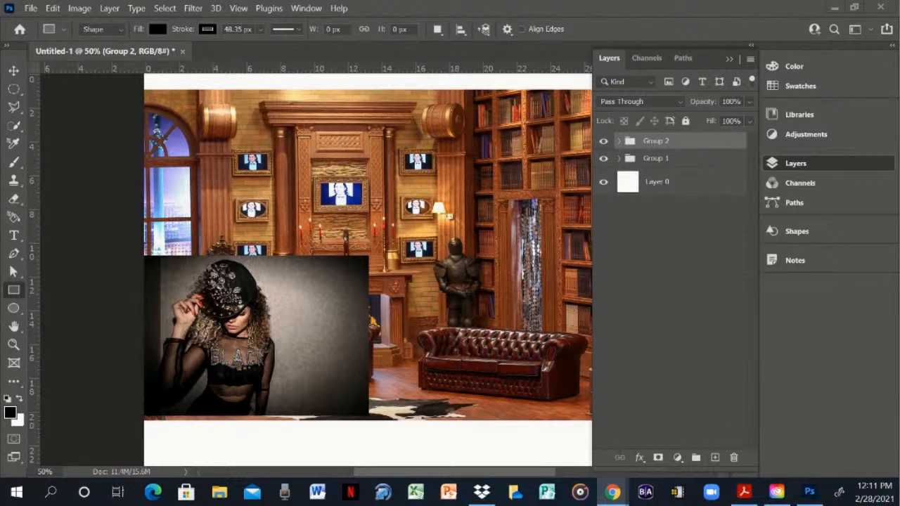
- Give Group 1 a red color label and expand it briefly to check the label on the Library layer
left_click(603, 168)
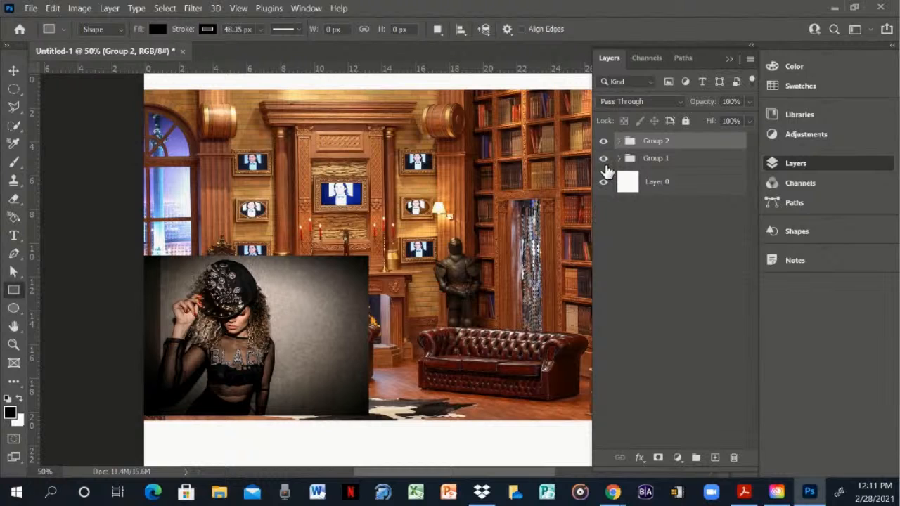
right_click(609, 167)
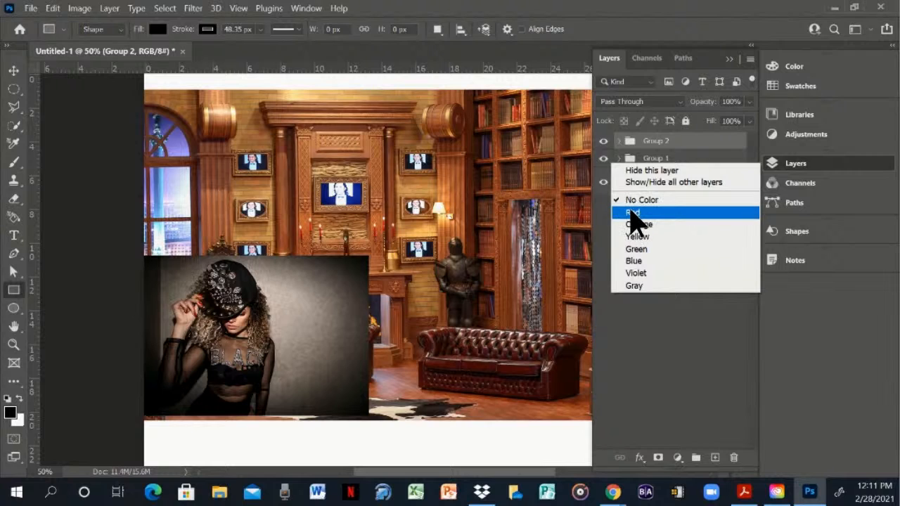
left_click(630, 213)
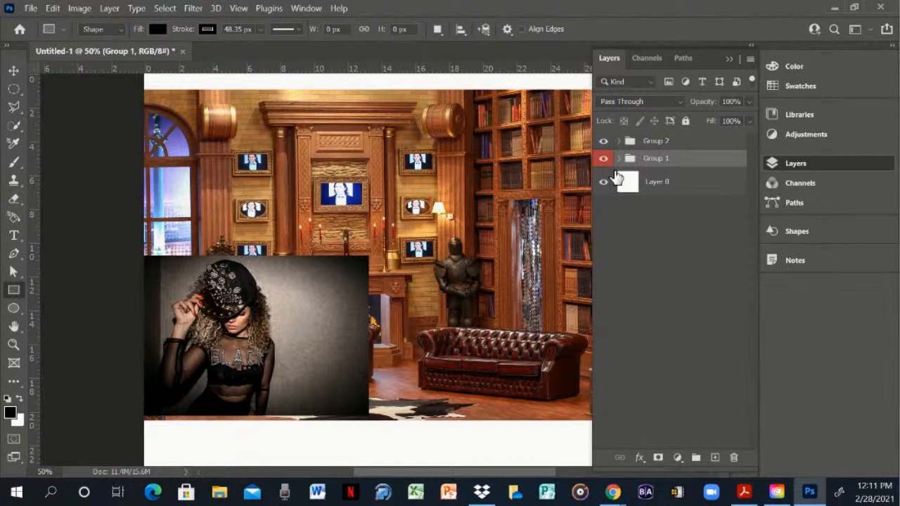
left_click(618, 159)
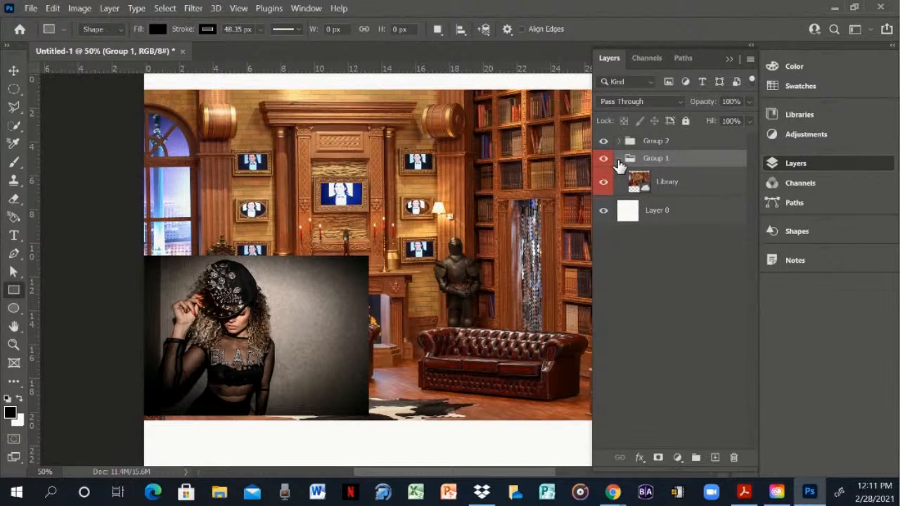
left_click(619, 159)
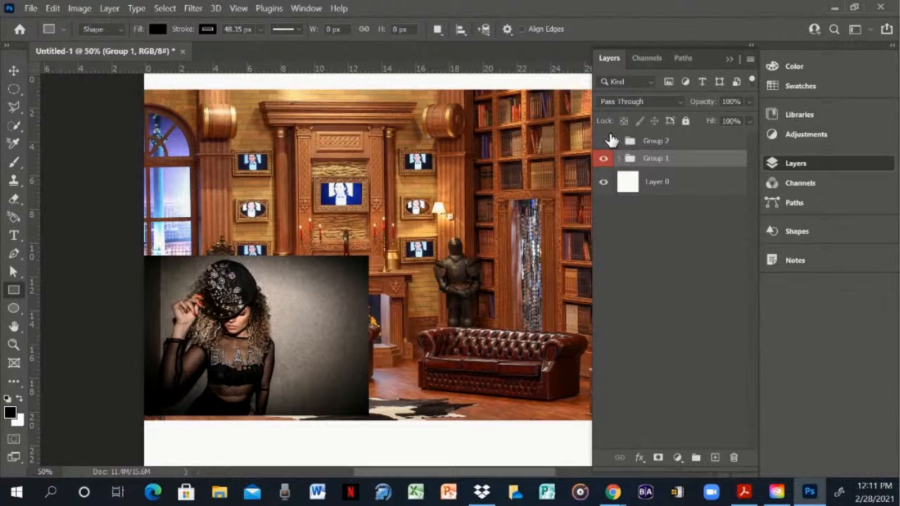
- Give Group 2 a blue color label and expand it briefly to check the label on its Women in Black layer
left_click(605, 141)
left_click(604, 142)
right_click(610, 142)
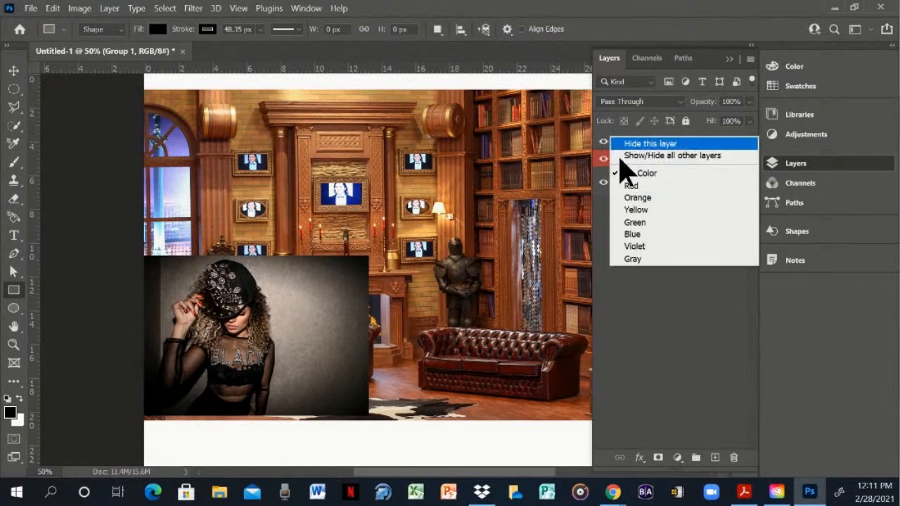
left_click(633, 237)
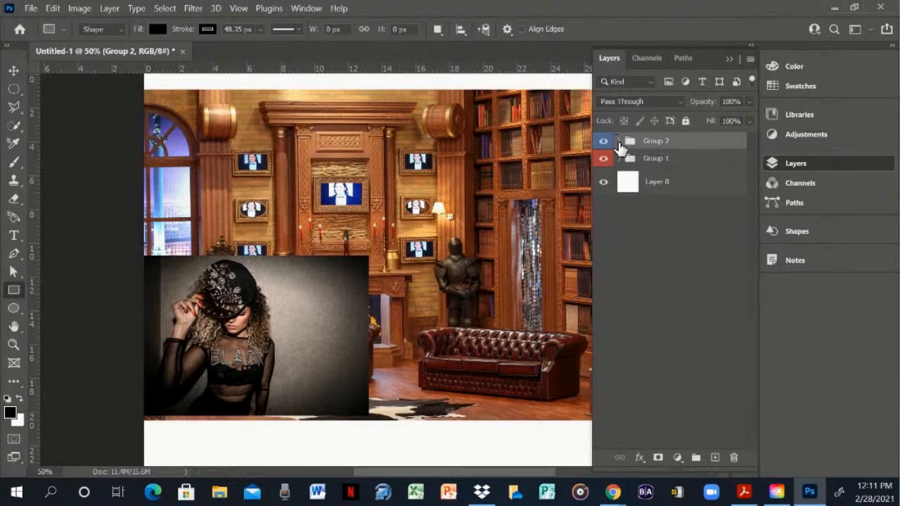
left_click(619, 141)
left_click(619, 141)
left_click(618, 141)
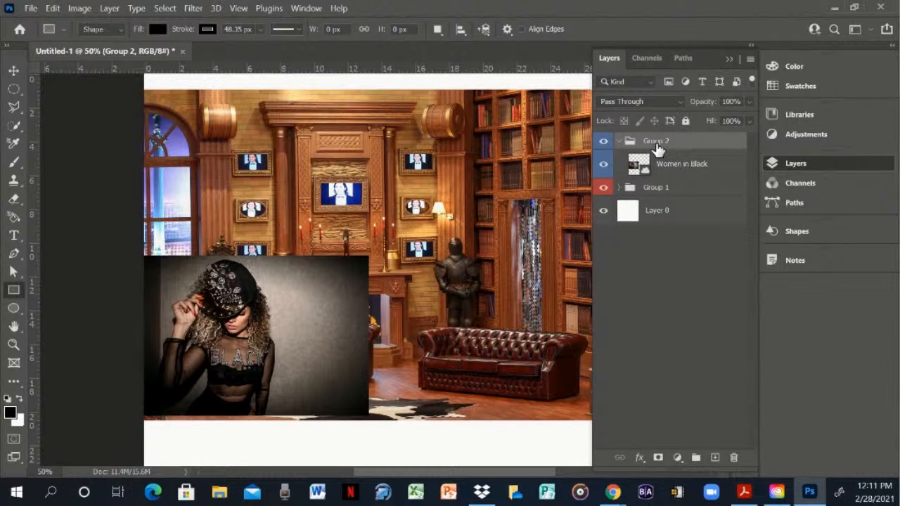
left_click(619, 141)
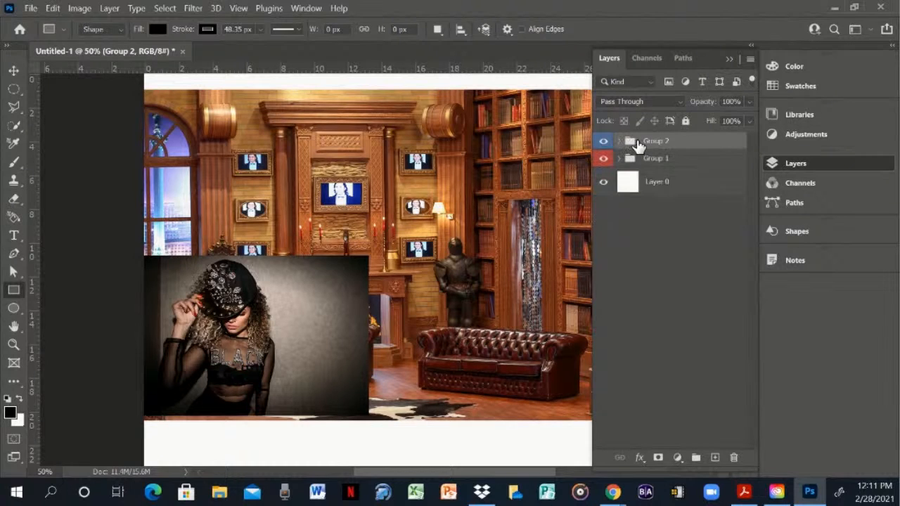
- Rename Group 2 as Women Features
double_click(648, 142)
type("Women Features")
left_click(675, 259)
- Rename Group 1 as Library Features
right_click(657, 166)
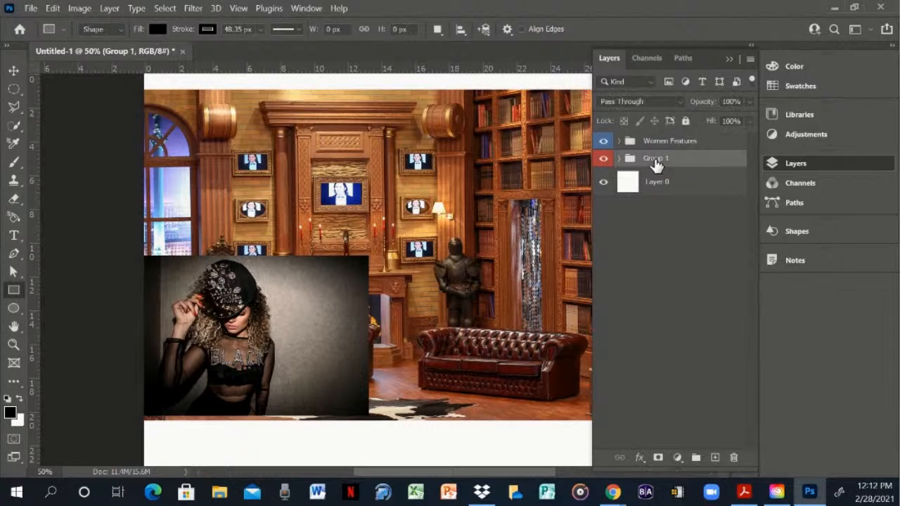
key("Escape")
double_click(654, 158)
type("Library Features")
left_click(677, 245)
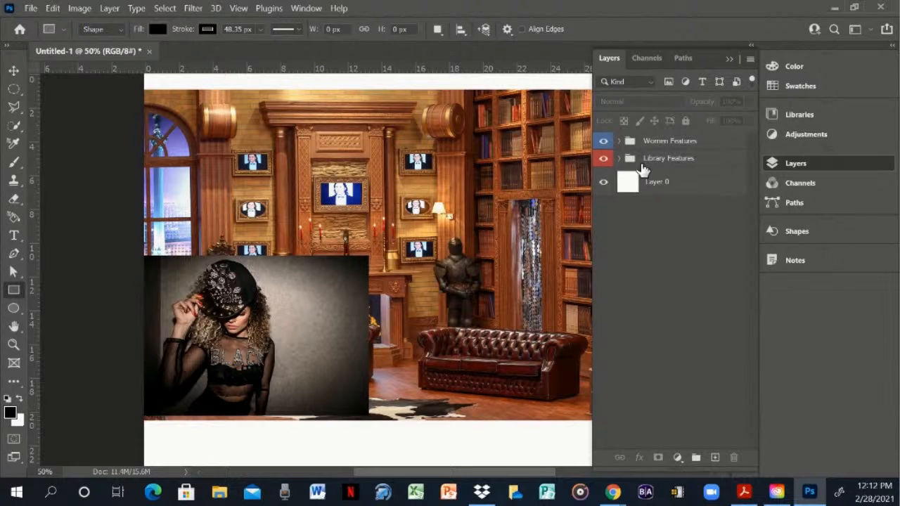
- Hide the white Layer 0 and scale the Library image to about 387.60% so it covers the canvas from top edge to bottom edge
left_click(603, 182)
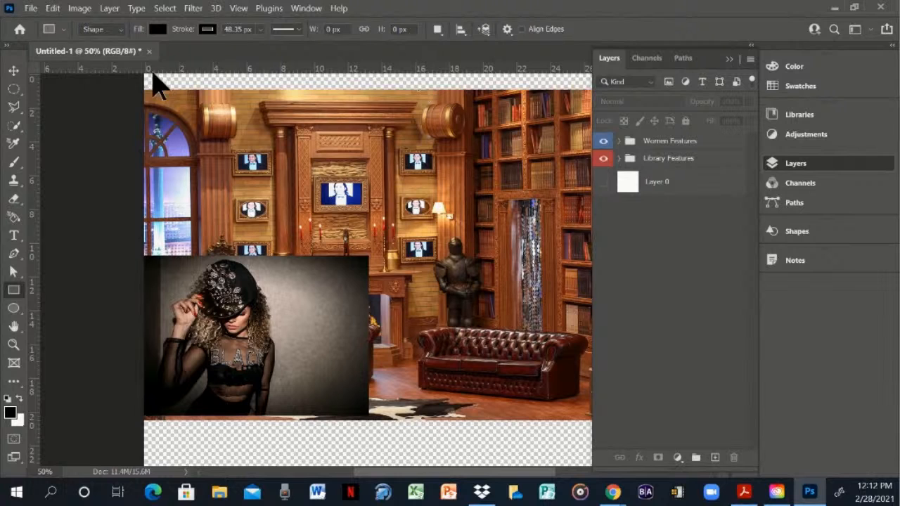
left_click(619, 160)
left_click(644, 182)
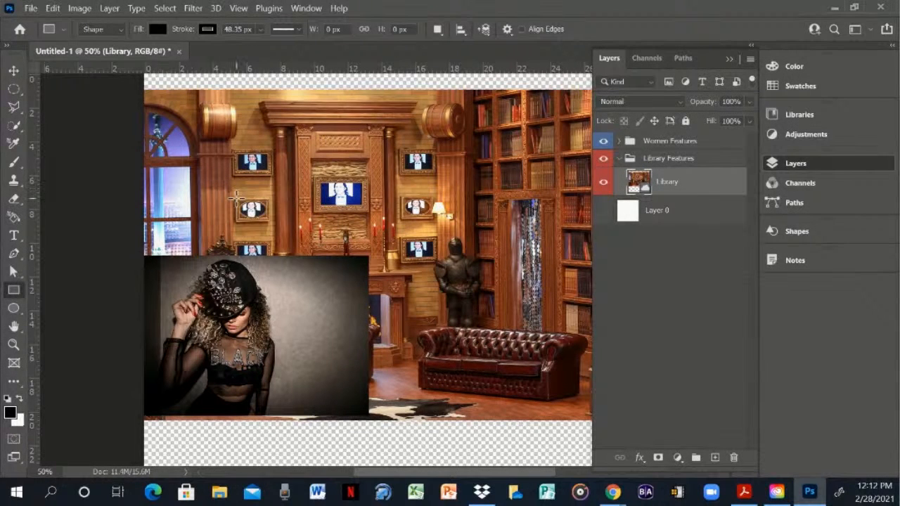
key("ctrl+t")
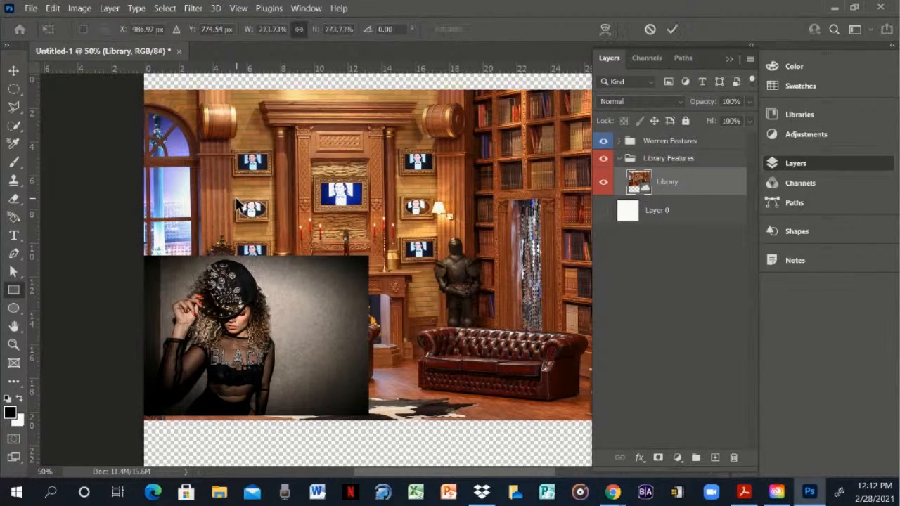
left_click(729, 59)
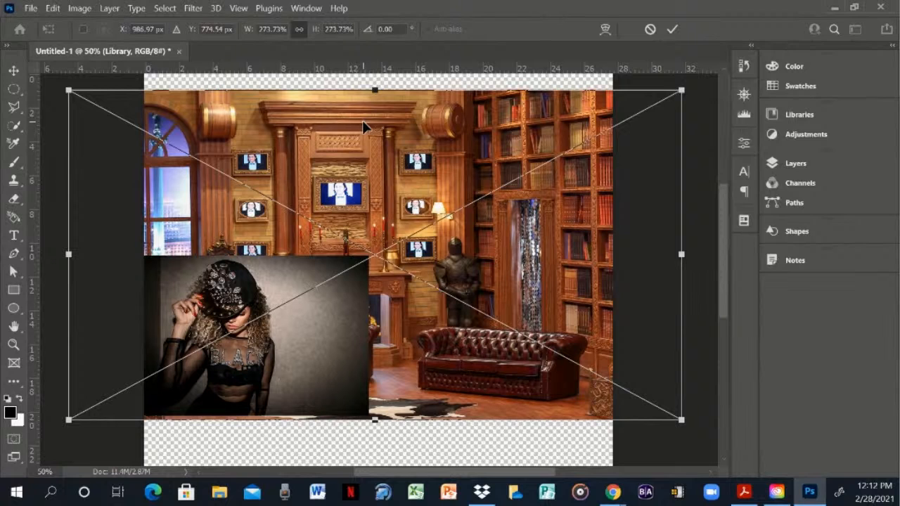
key("ctrl+minus")
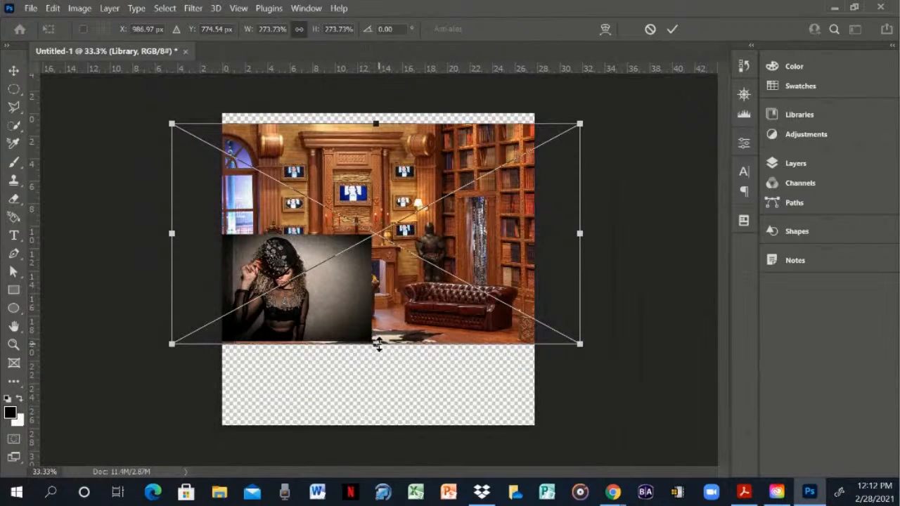
left_click_drag(378, 345, 409, 426)
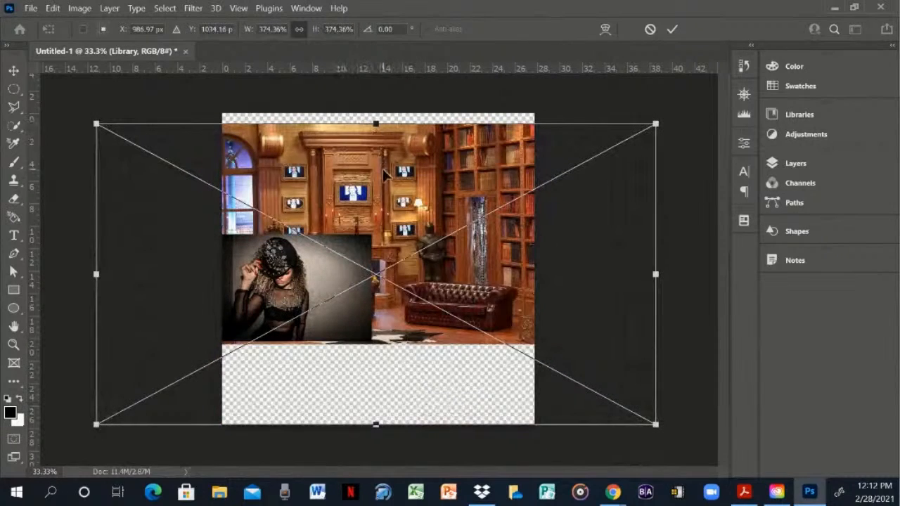
left_click_drag(373, 125, 372, 110)
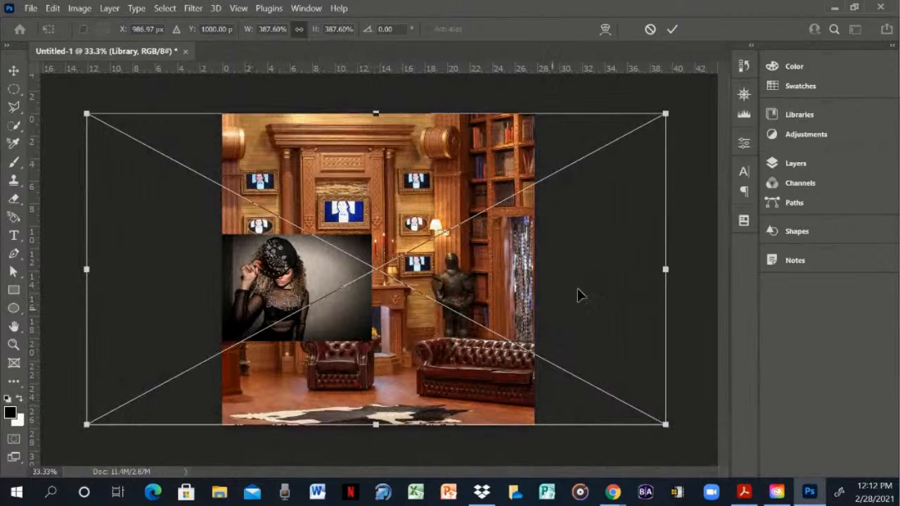
left_click(673, 29)
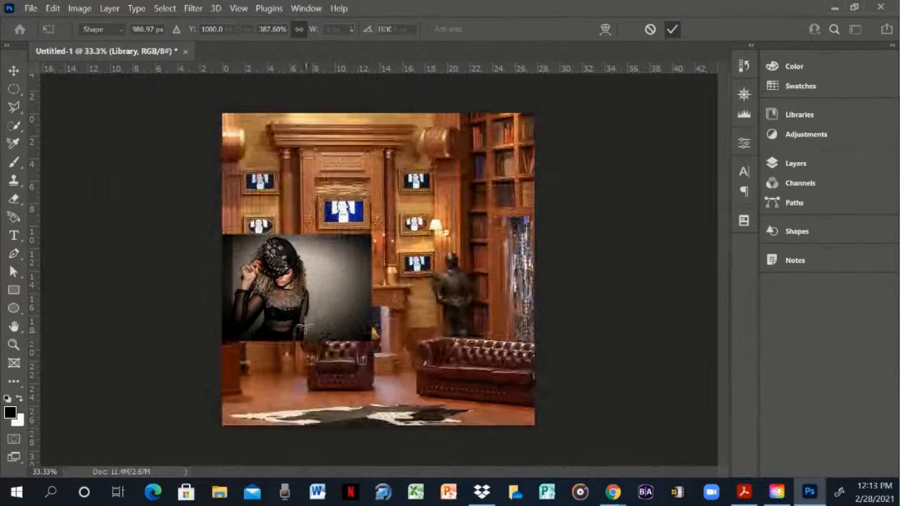
- Scale the Women Features group proportionally to about 180.86% so the woman image reaches the canvas's bottom edge
key("u")
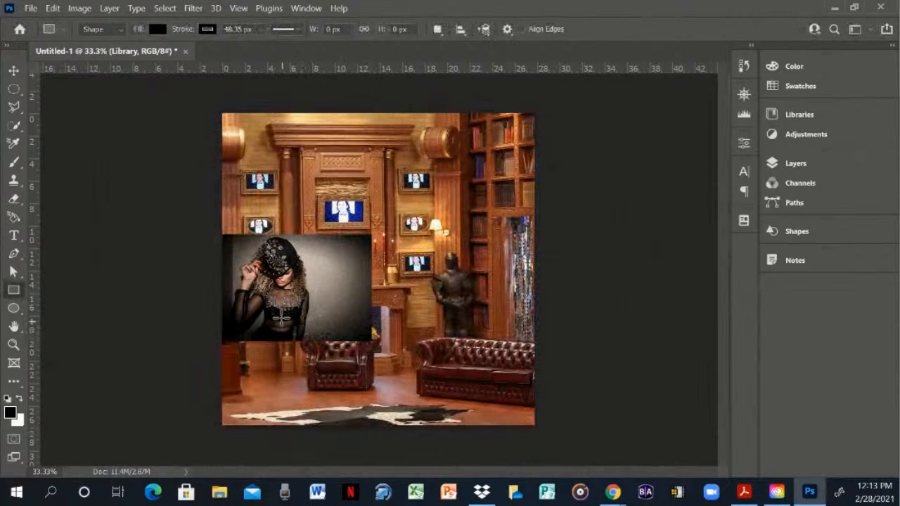
left_click(14, 71)
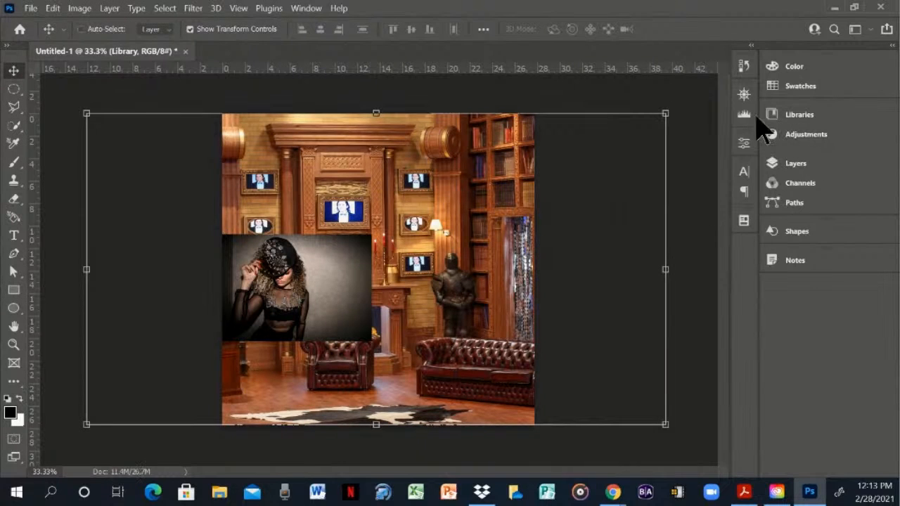
left_click(797, 166)
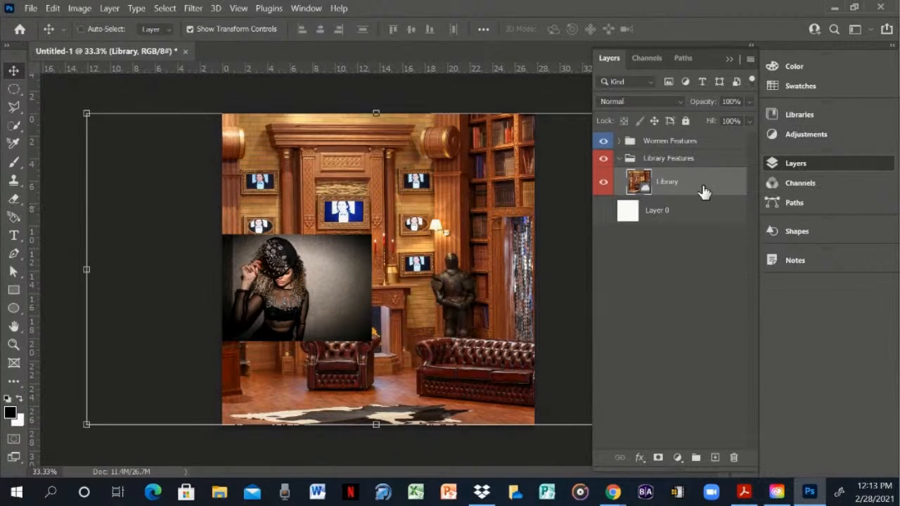
left_click(713, 146)
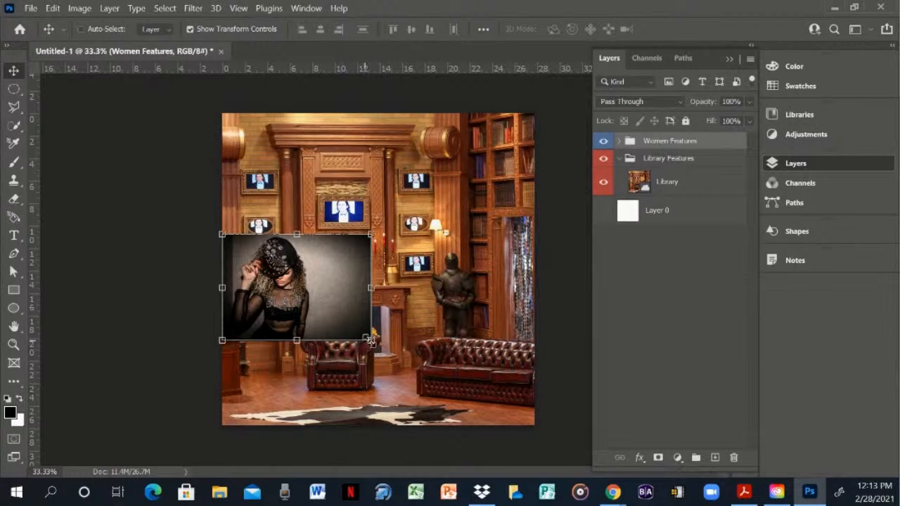
left_click_drag(372, 339, 489, 437)
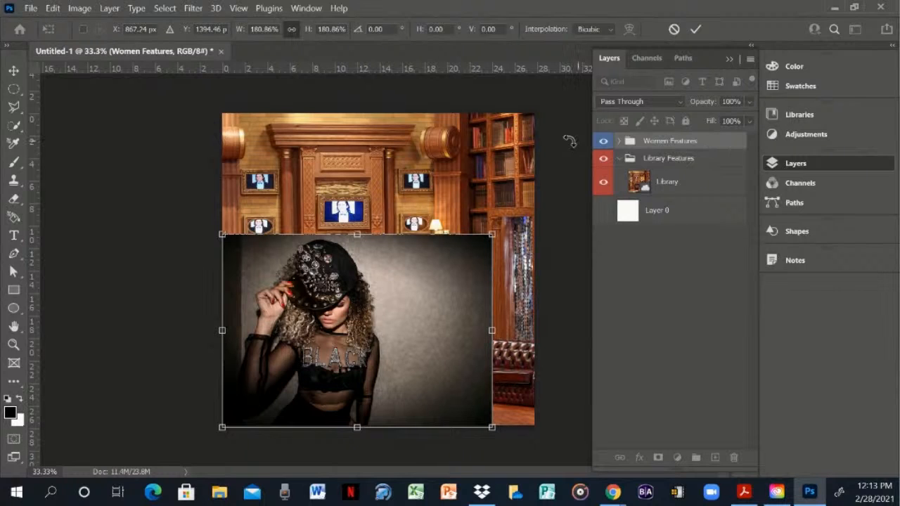
key("Return")
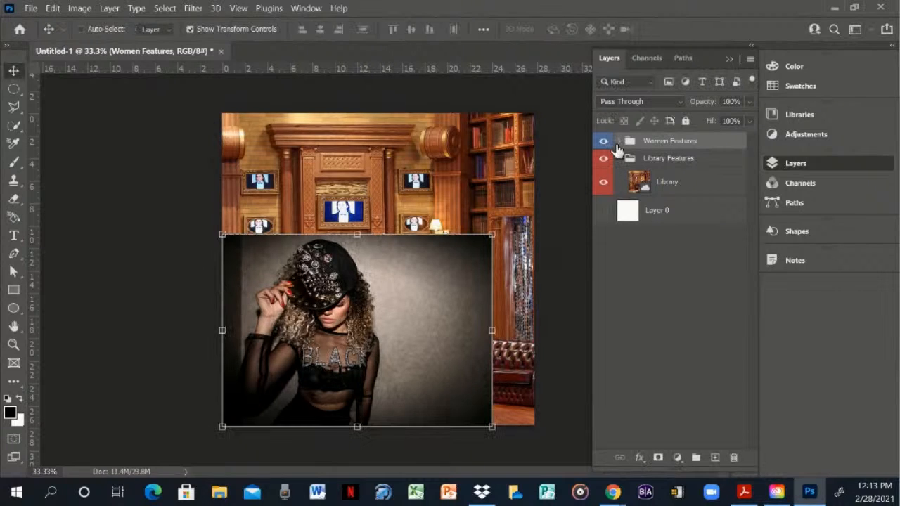
- Add a Vibrance adjustment layer above Women in Black in the Women Features group, with vibrance -82 and saturation +84
left_click(618, 142)
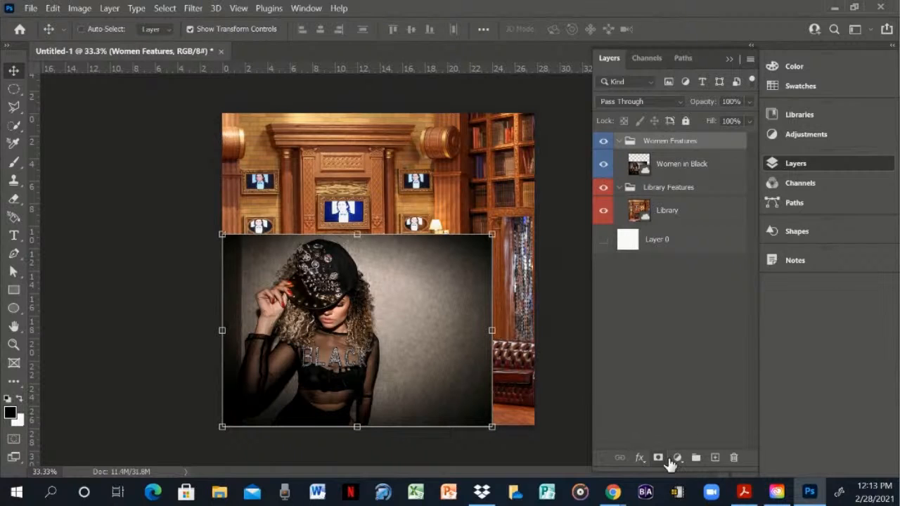
left_click(677, 457)
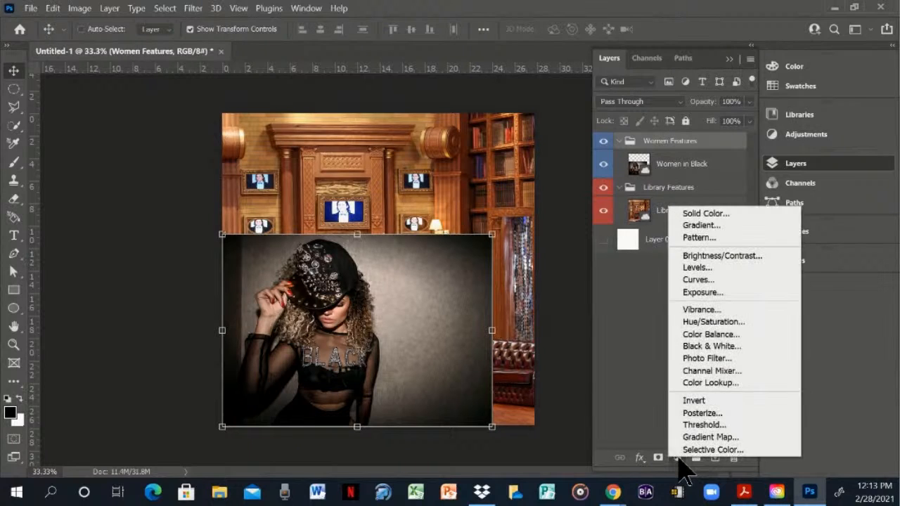
left_click(694, 312)
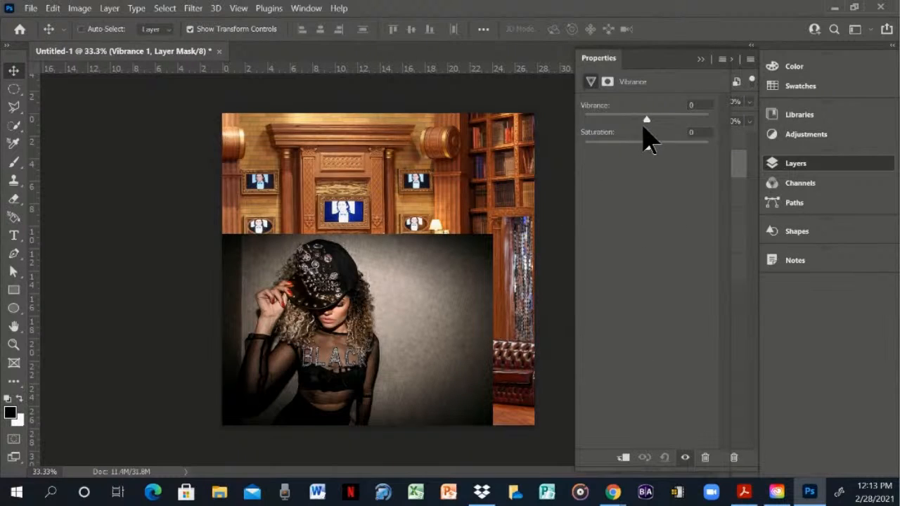
left_click_drag(645, 119, 699, 151)
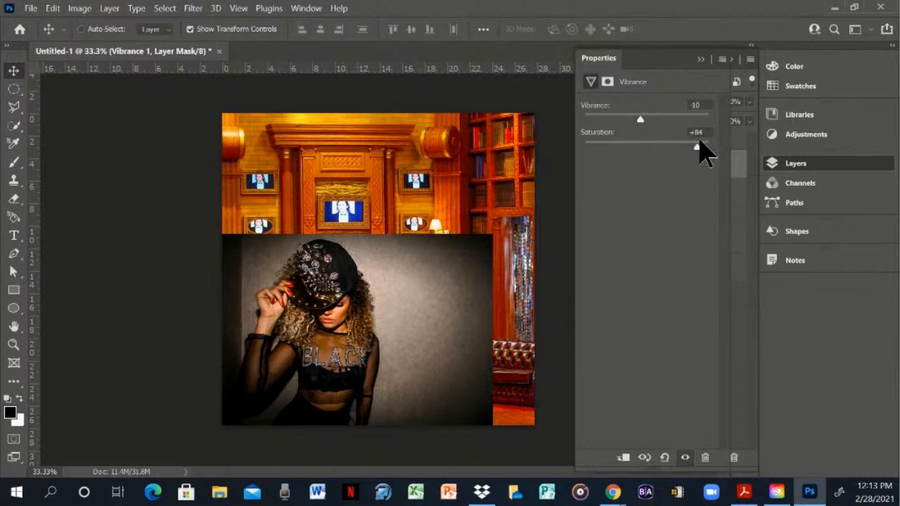
left_click_drag(639, 117, 597, 117)
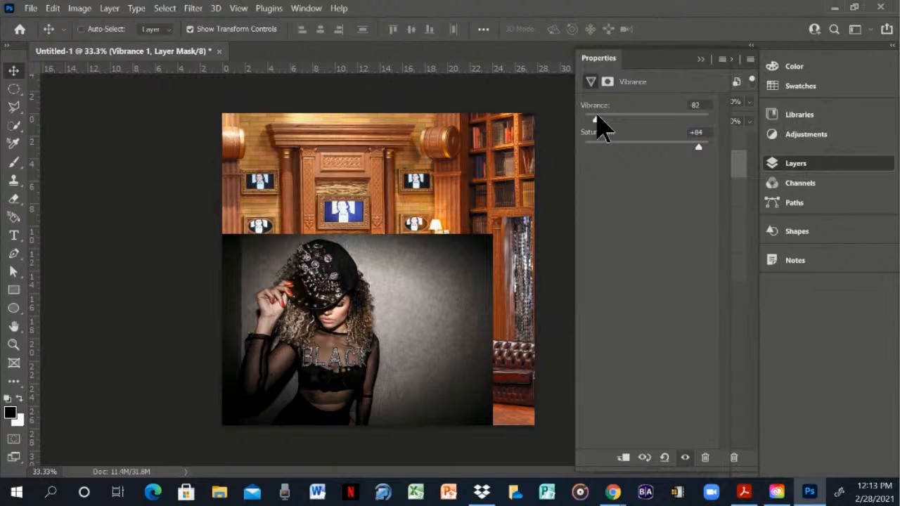
left_click(700, 59)
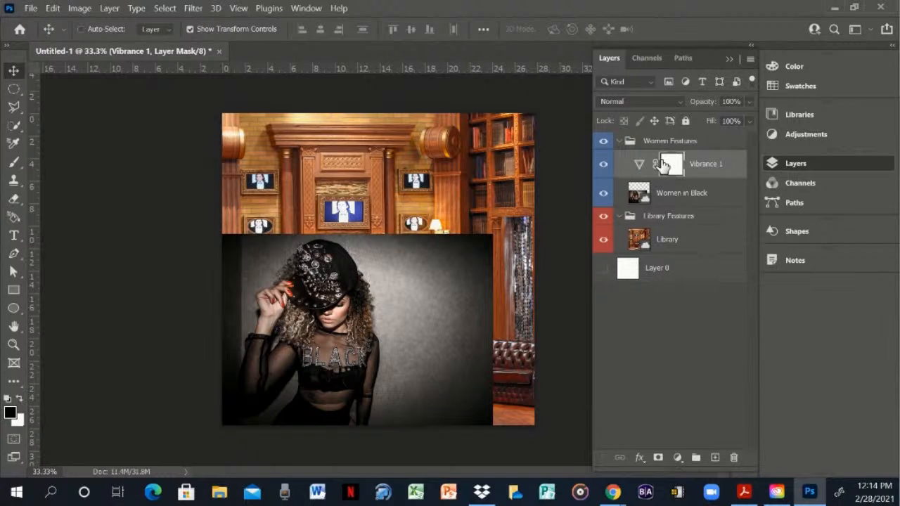
- Move the Vibrance 1 layer into the Library Features group above Library, hiding the Women Features group during the move
left_click(603, 143)
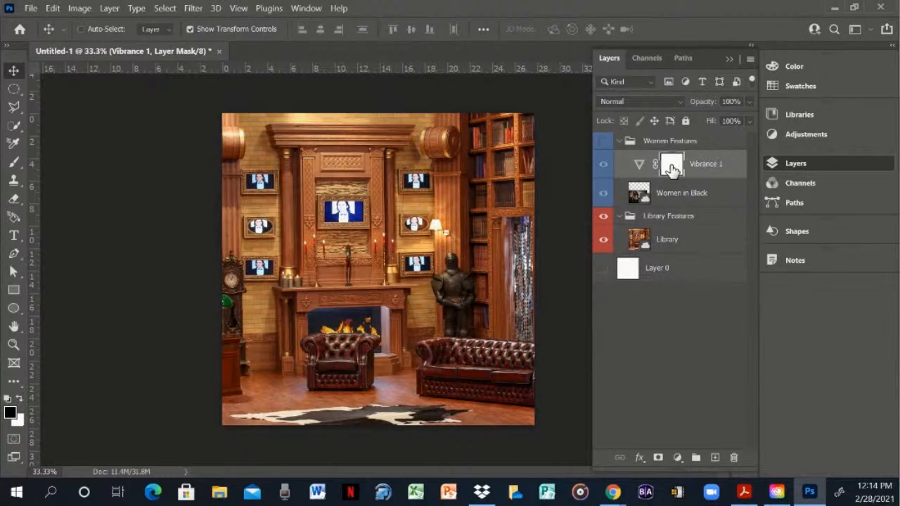
left_click_drag(706, 171, 697, 225)
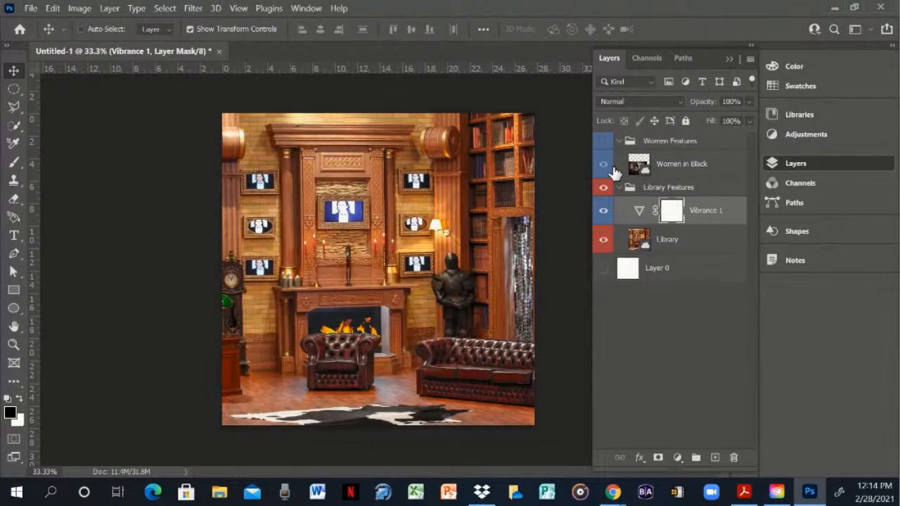
left_click(603, 143)
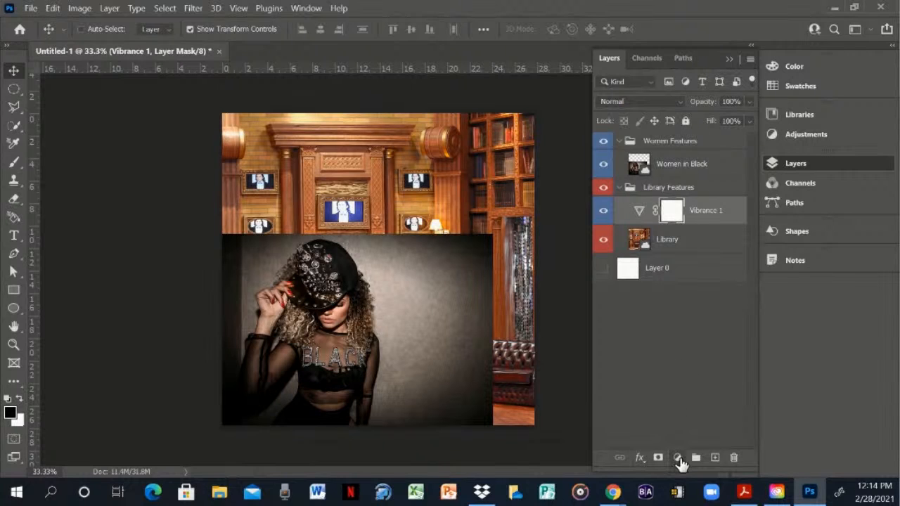
- Check the available adjustment layer types without adding one, and collapse the Library Features and Women Features groups
left_click(678, 459)
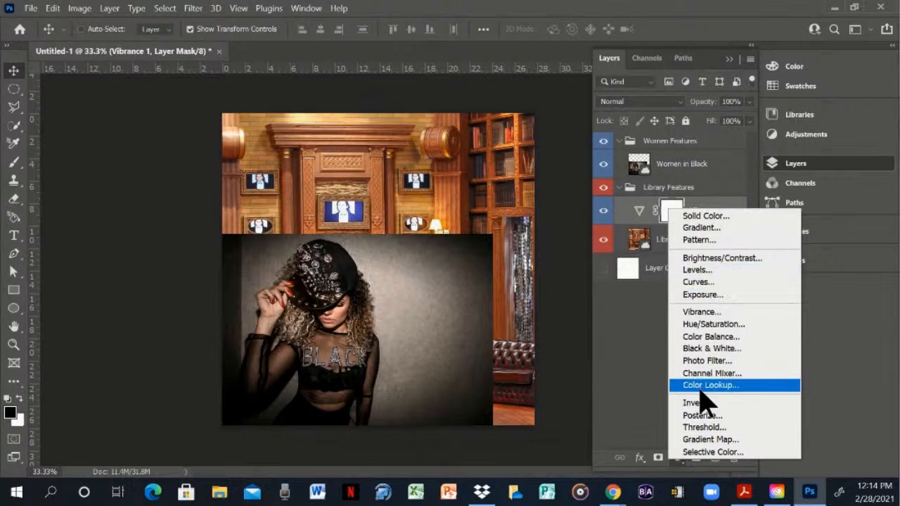
left_click(628, 323)
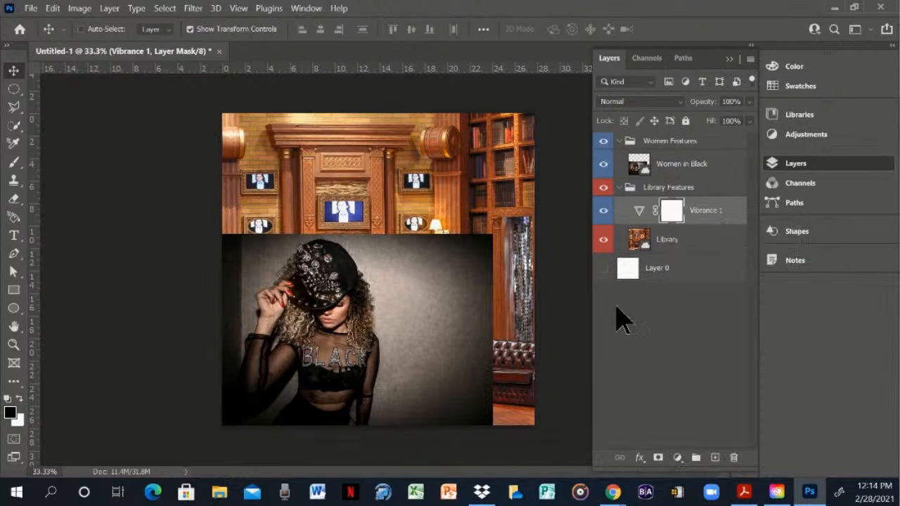
left_click(621, 188)
left_click(618, 187)
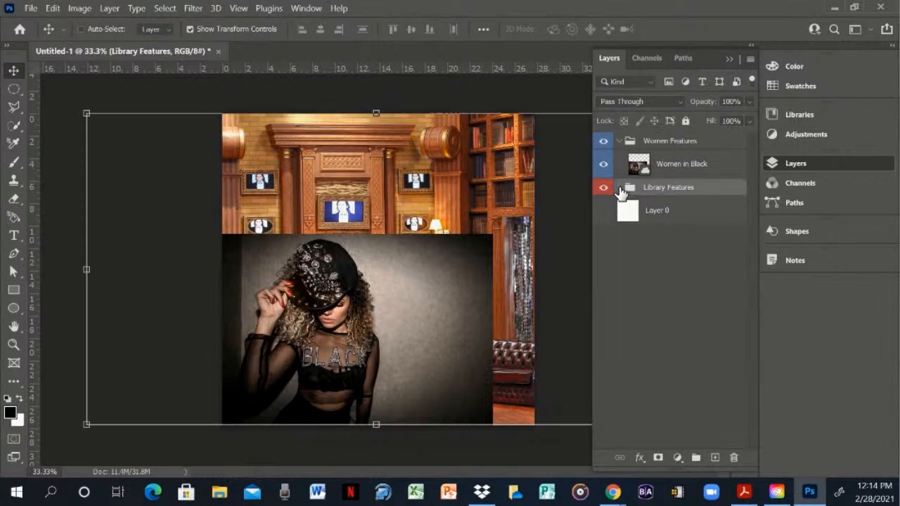
left_click(620, 142)
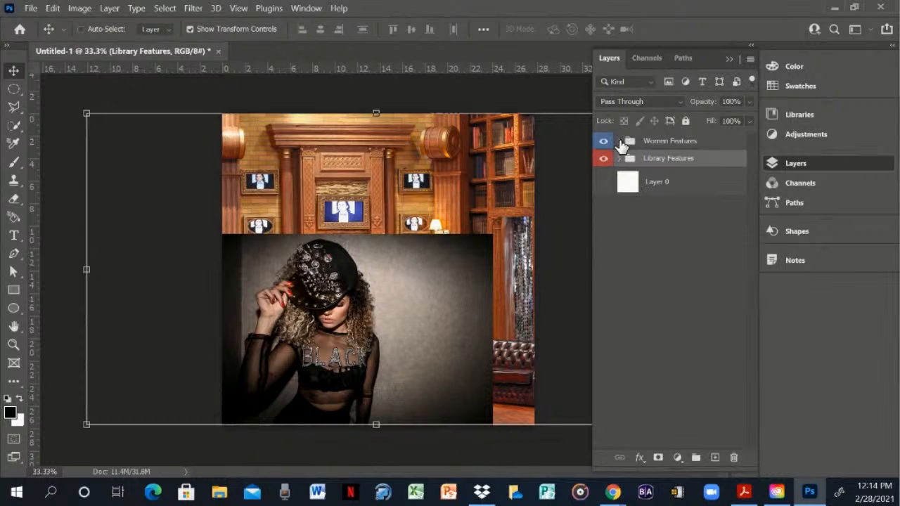